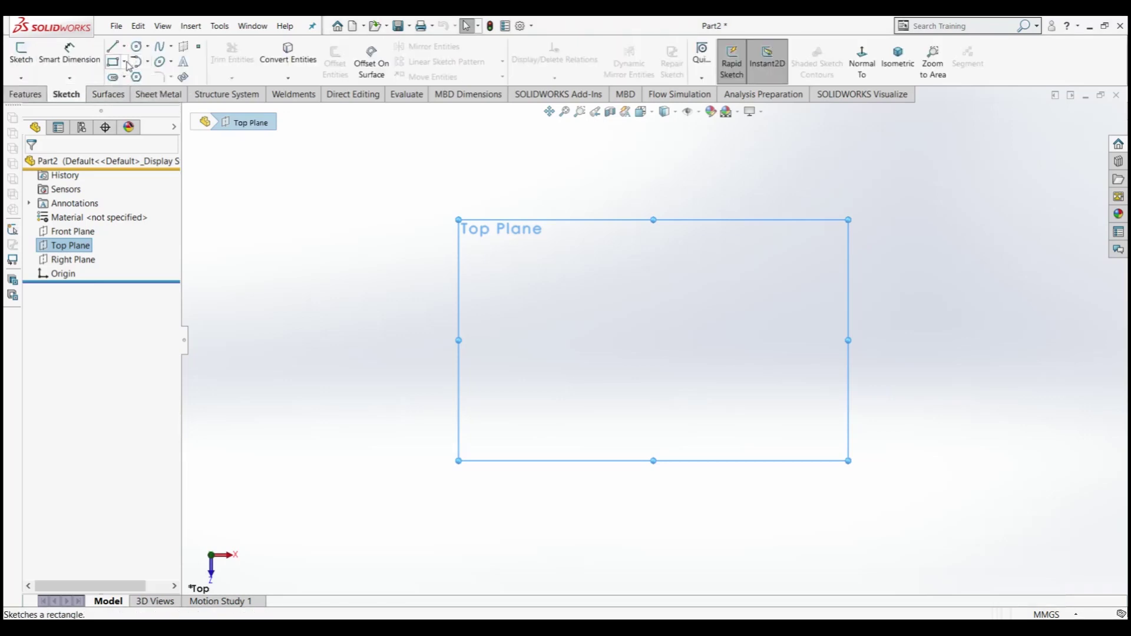
Sketch a center rectangle on the Top Plane from the origin, about 242 mm long.
left_click(124, 61)
left_click(130, 93)
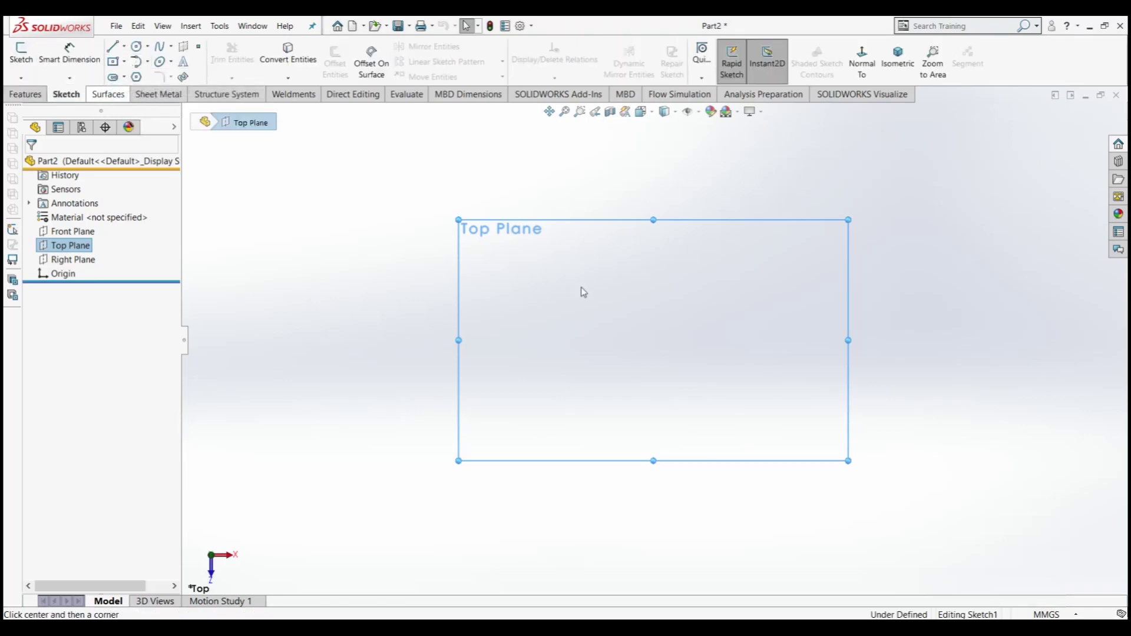
left_click(654, 340)
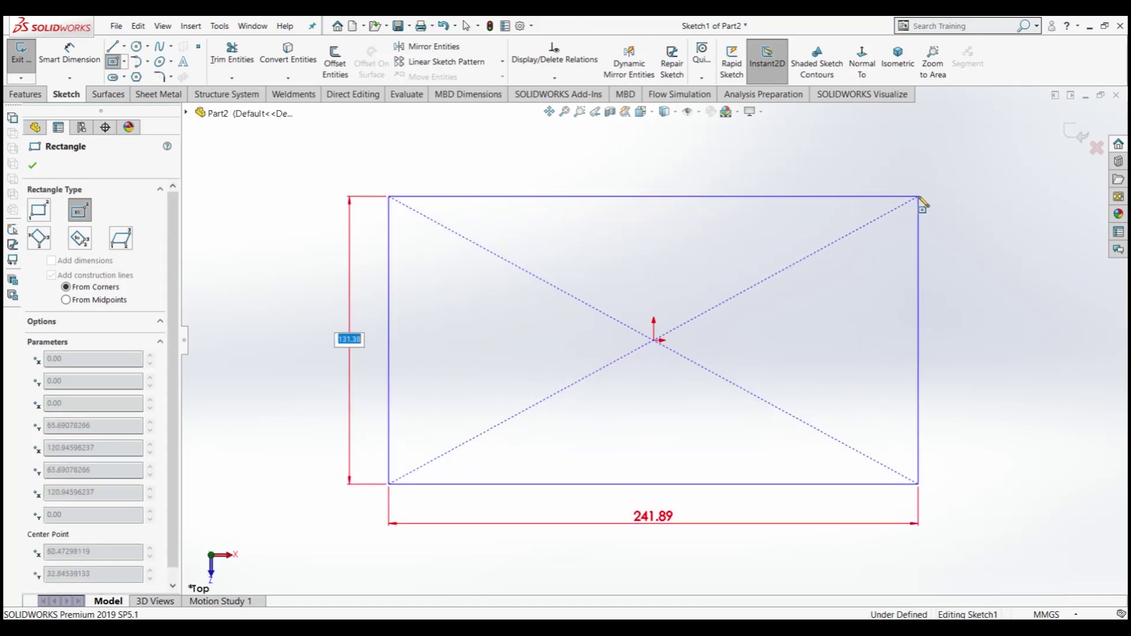
left_click(918, 197)
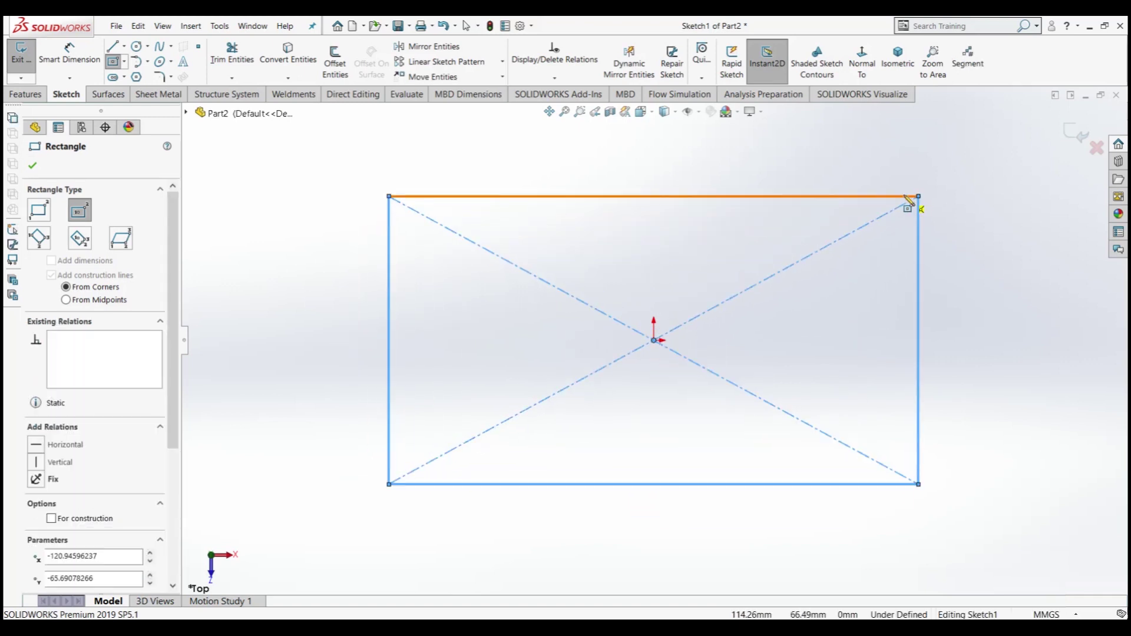
Extrude the rectangle 10 mm into a plate, Boss-Extrude1, viewed isometrically.
left_click(897, 59)
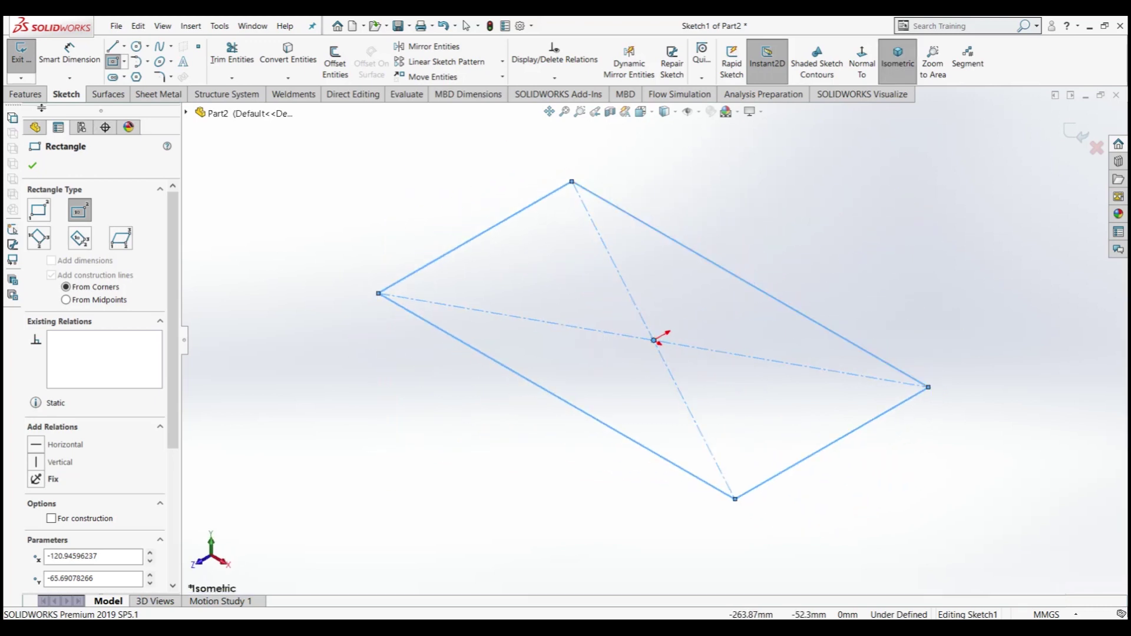
left_click(25, 95)
left_click(27, 64)
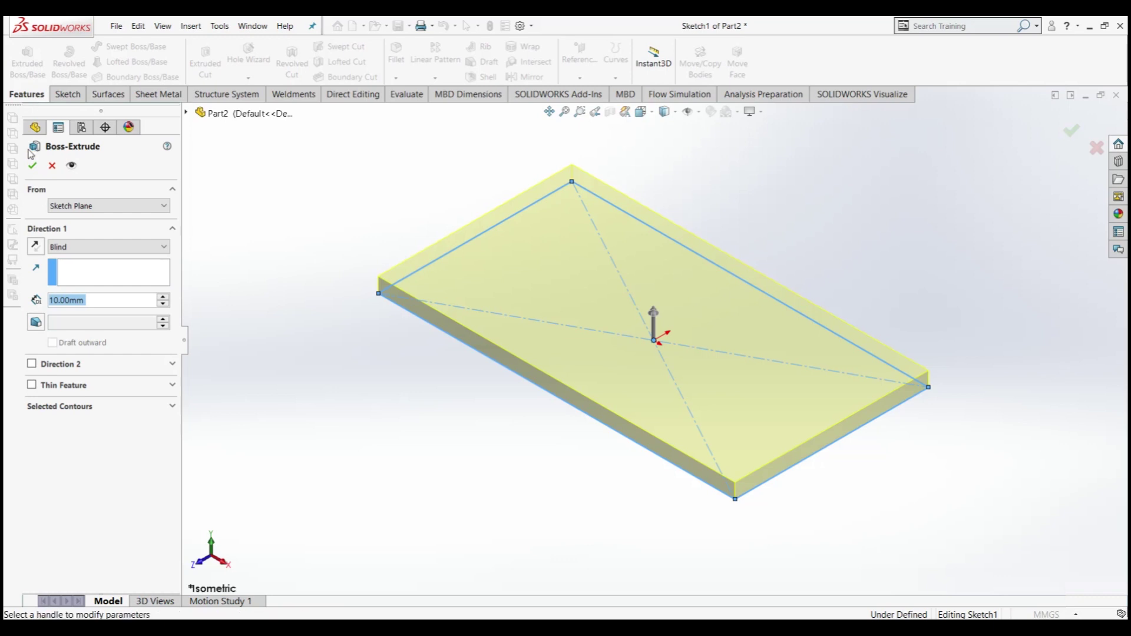
left_click(32, 165)
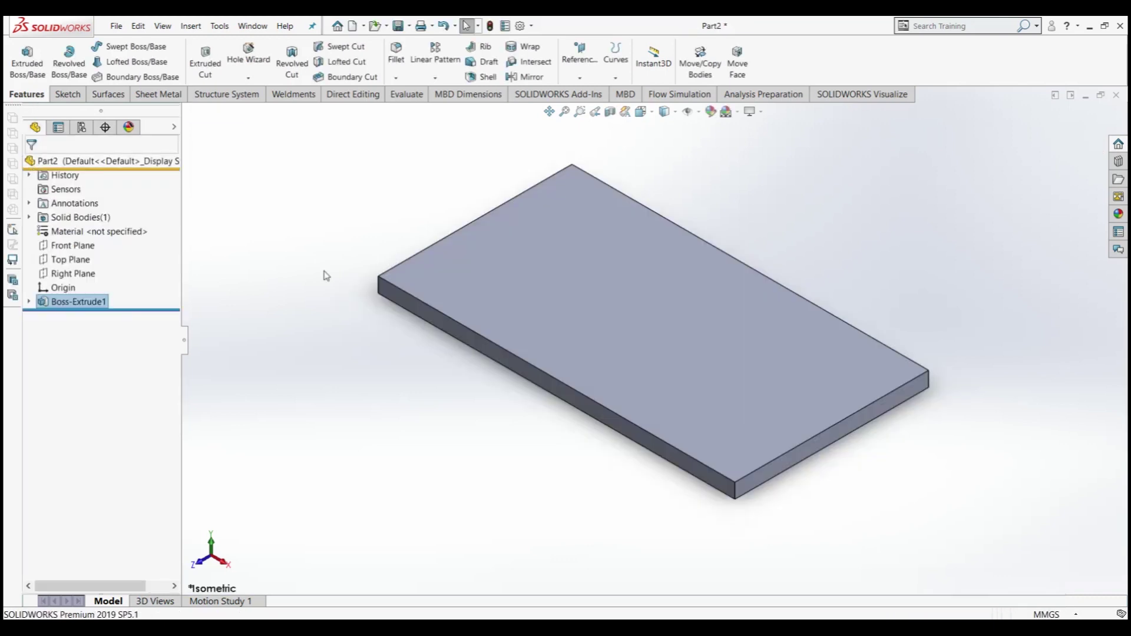
Sketch a small corner rectangle on the plate's top face near the left corner.
left_click(67, 94)
left_click(124, 61)
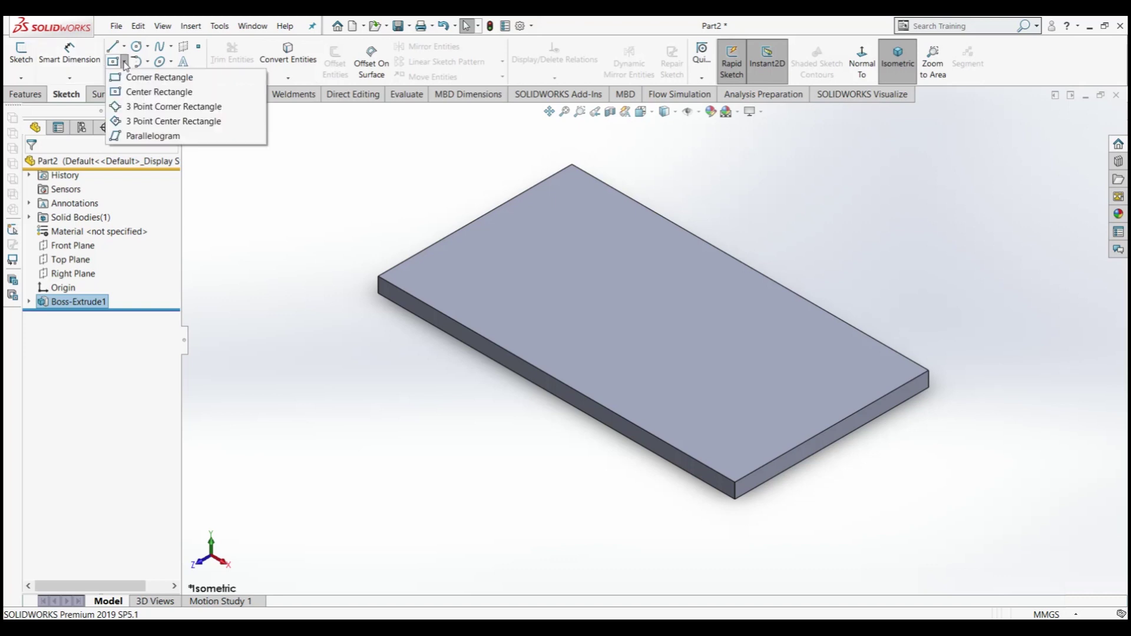
left_click(159, 76)
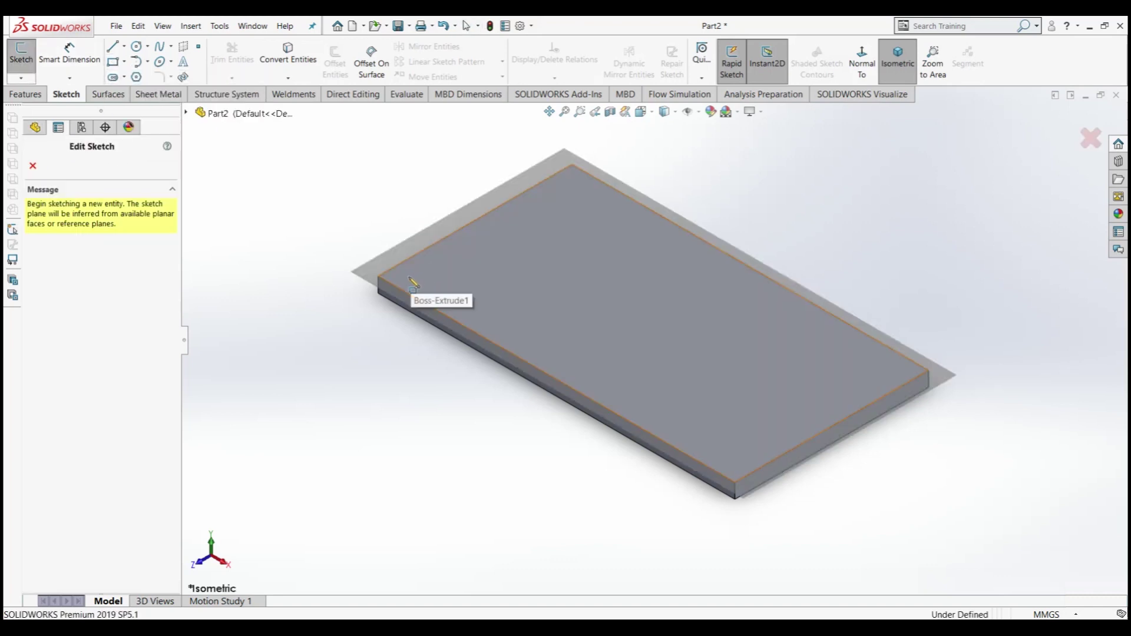
left_click(421, 283)
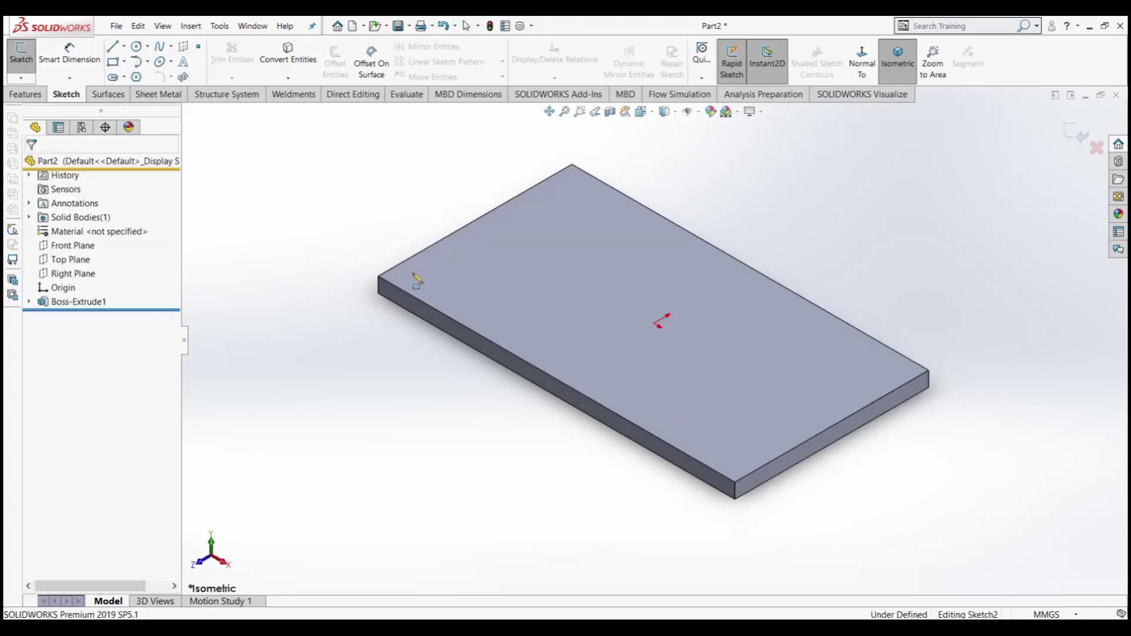
left_click(457, 291)
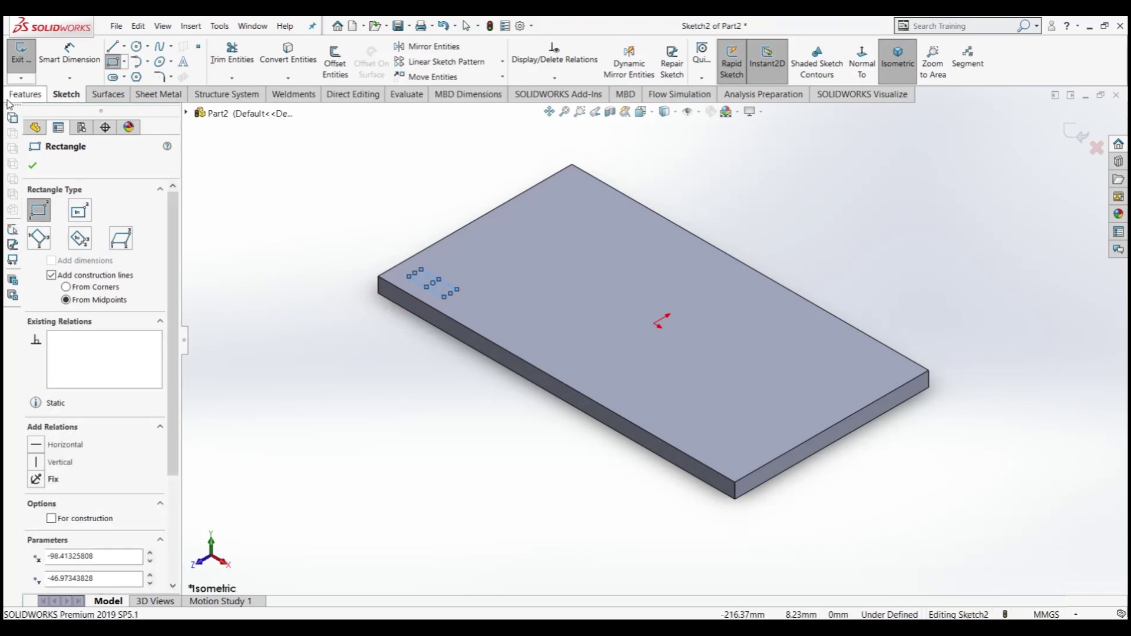
Cut the slot rectangle into the plate as Cut-Extrude1.
left_click(25, 94)
left_click(207, 73)
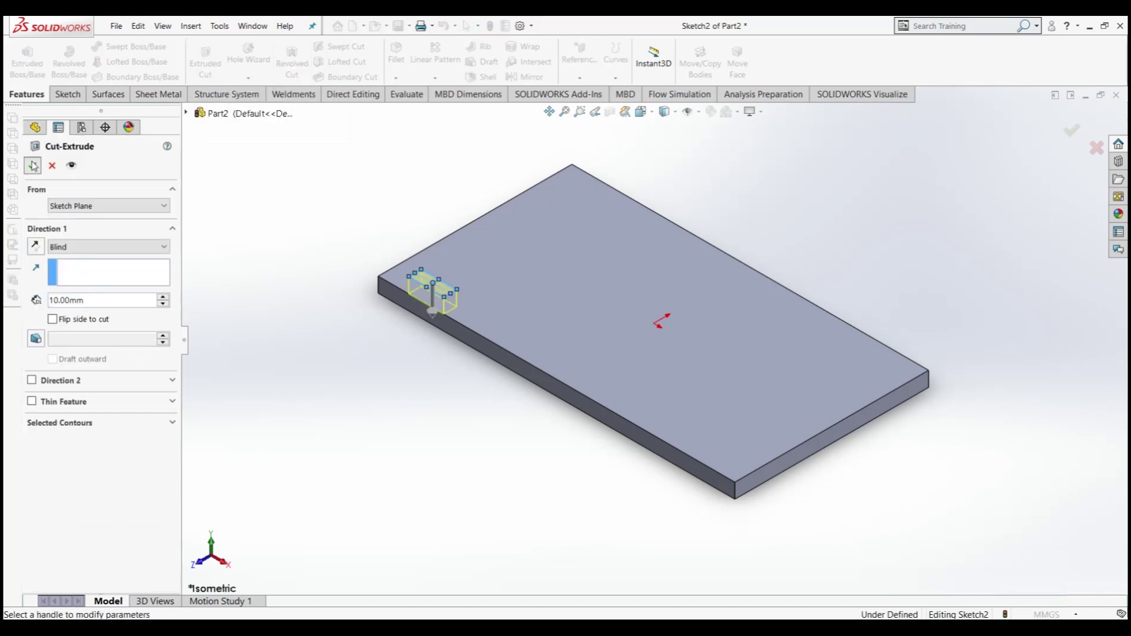
key("Return")
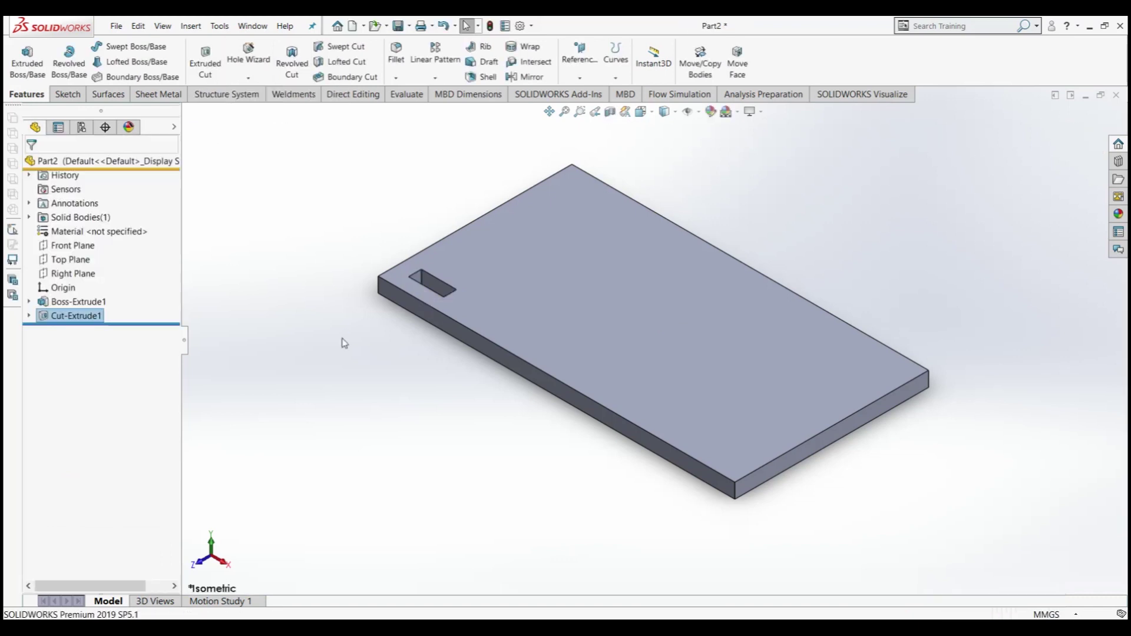
Edit Cut-Extrude1 so Direction 1 goes Through All.
left_click(76, 317)
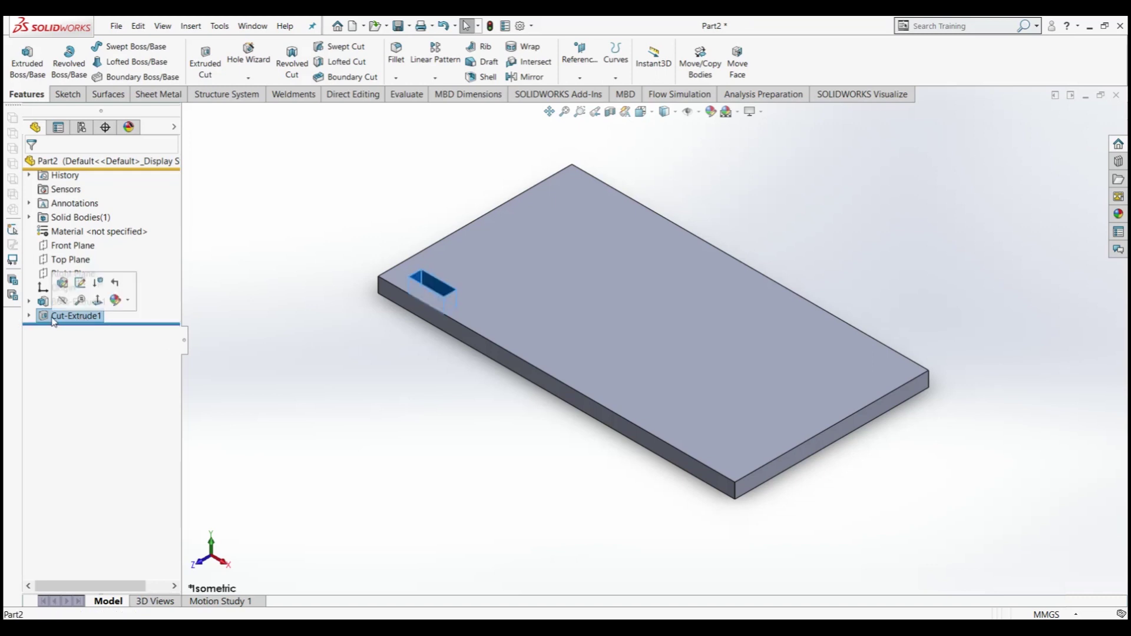
left_click(47, 317)
left_click(51, 280)
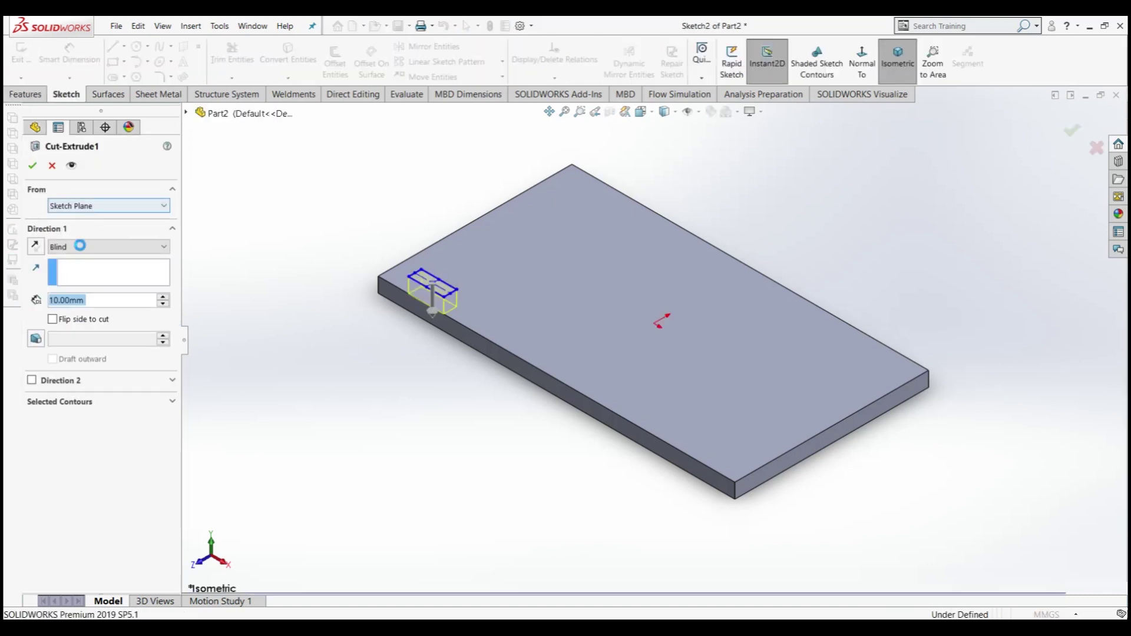
left_click(83, 246)
left_click(72, 270)
left_click(32, 166)
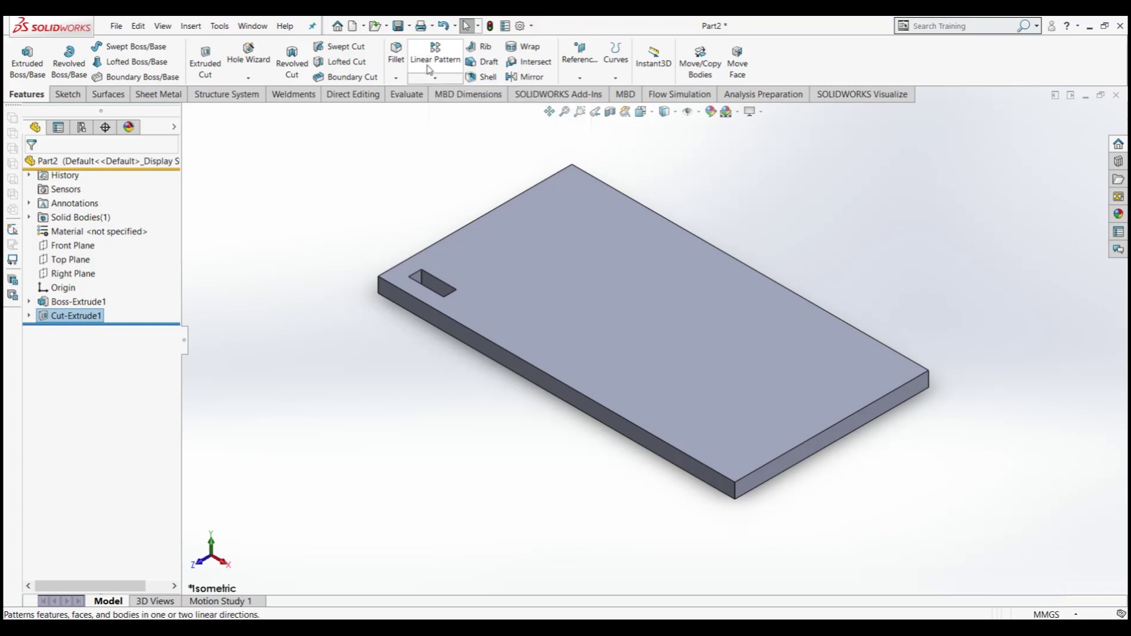
Start a linear pattern of the slot, using the plate's front edge as Direction 1.
left_click(428, 66)
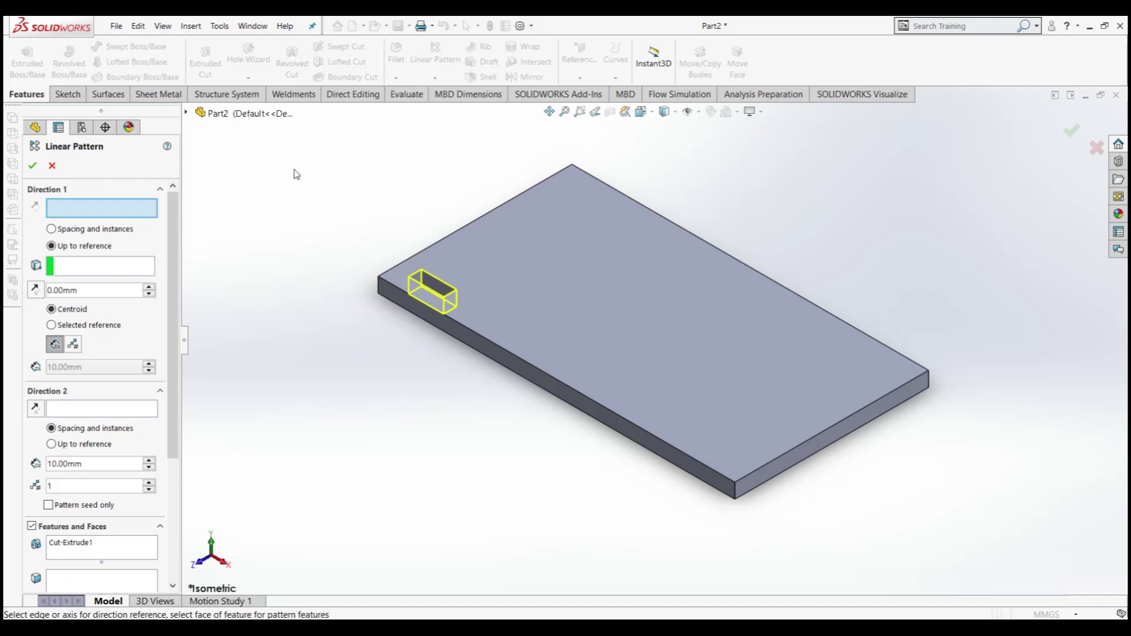
left_click(52, 229)
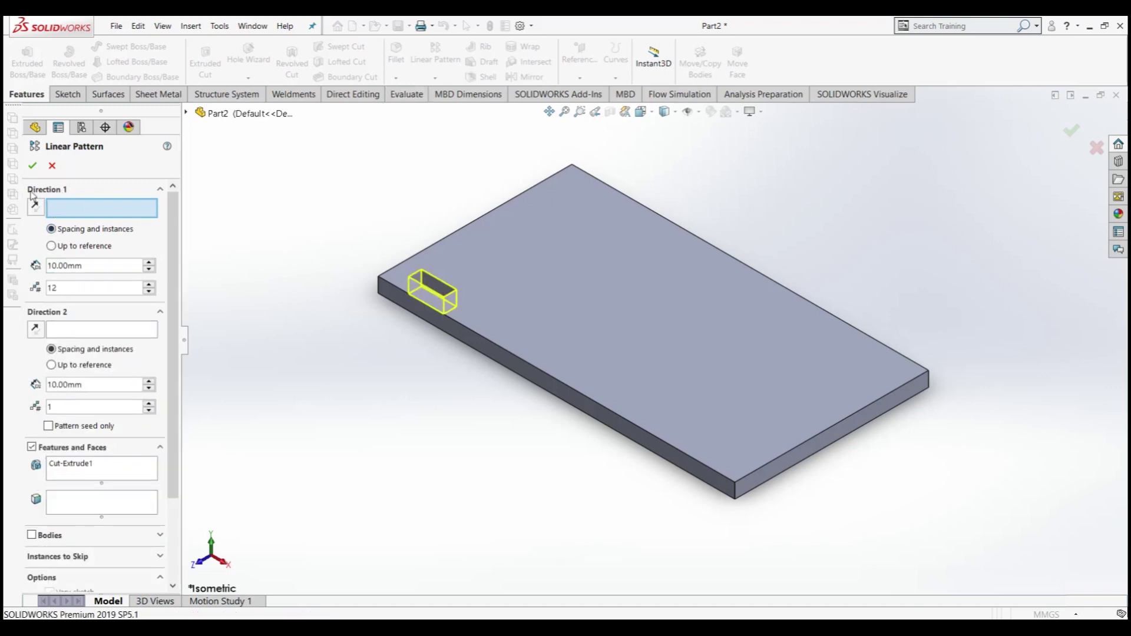
left_click(394, 288)
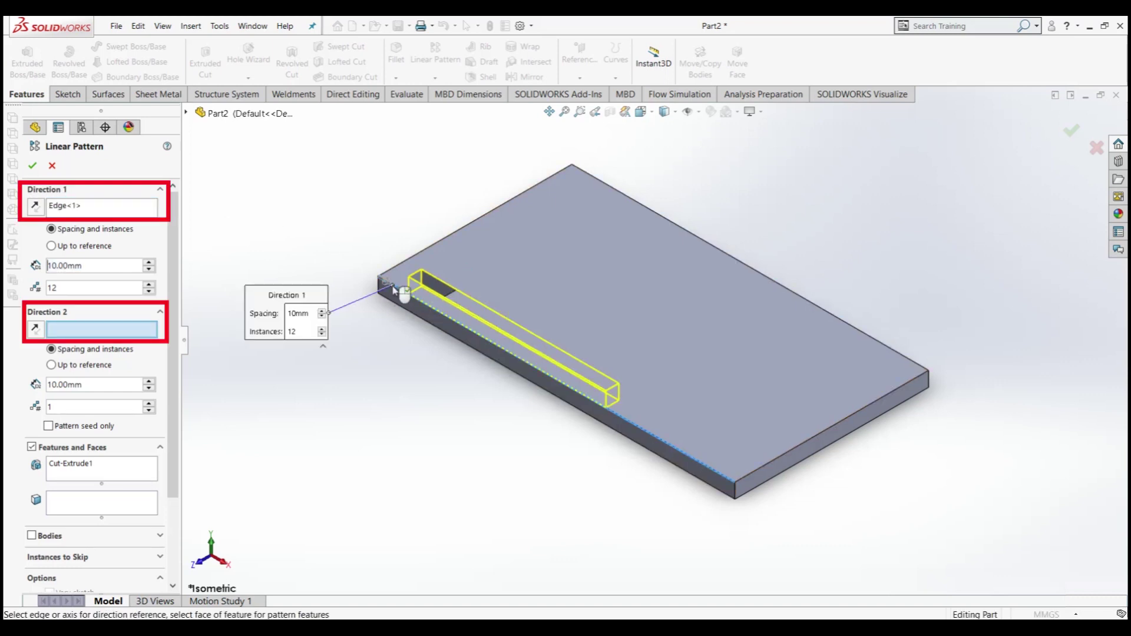
Try Direction 1 spacings of 5 and 15 mm, reducing the slot count to two.
double_click(84, 269)
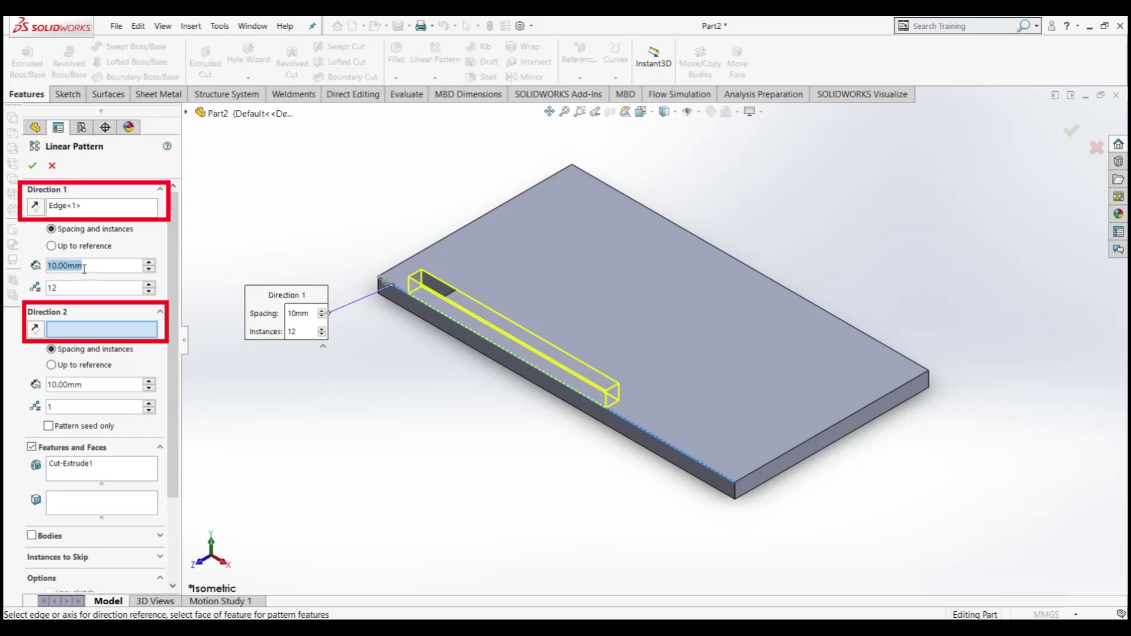
type("5")
key("Return")
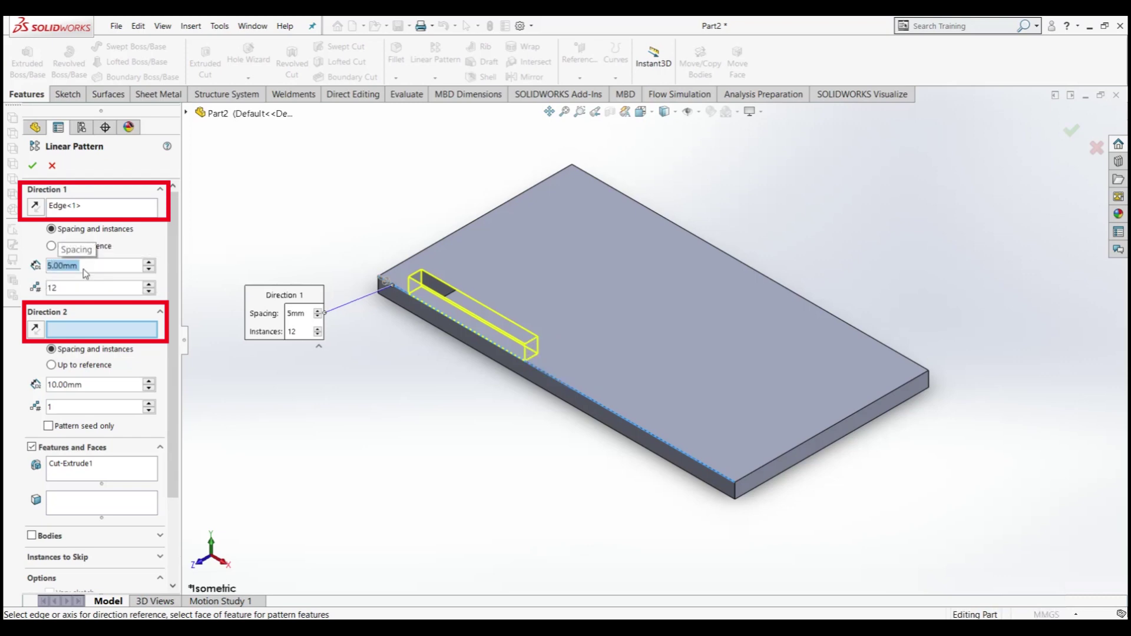
left_click(149, 291)
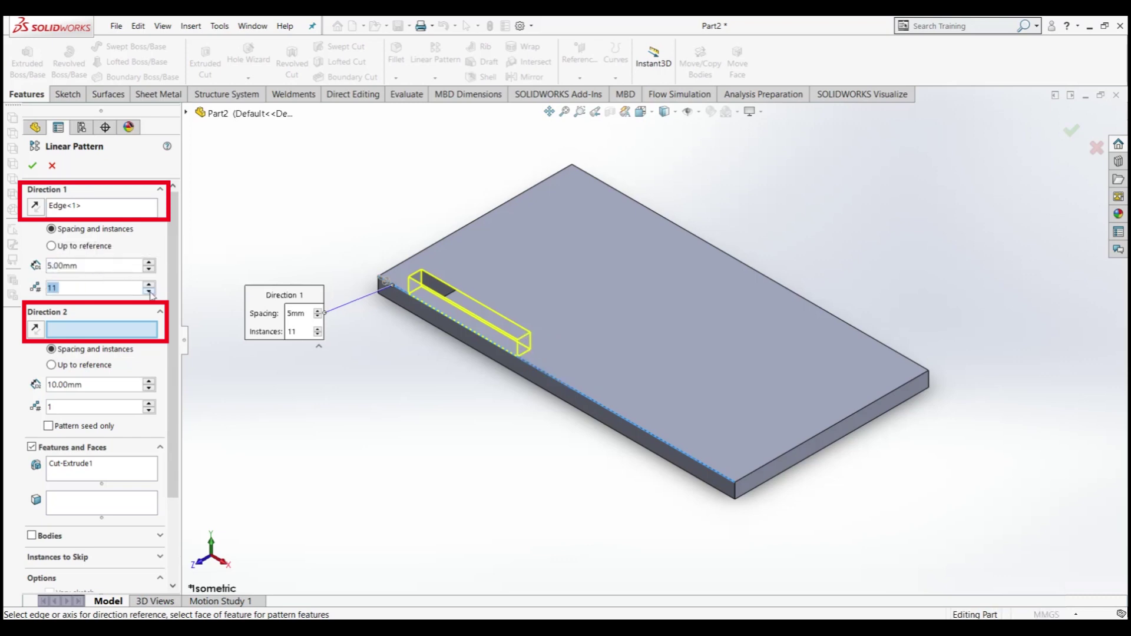
left_click(149, 291)
left_click(149, 292)
left_click(149, 291)
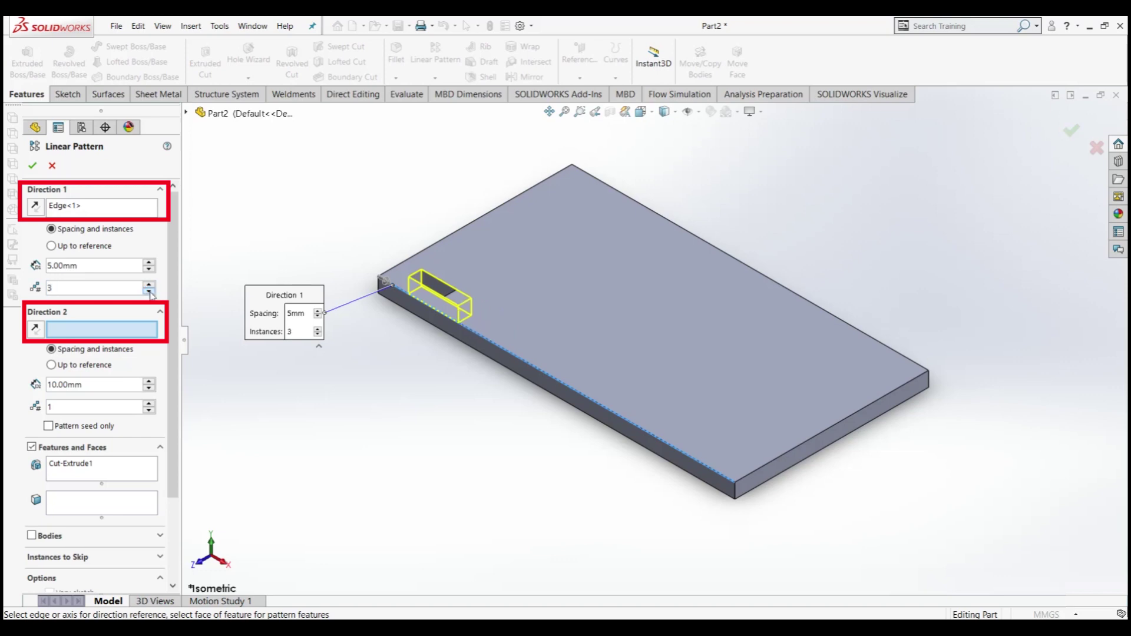
left_click(74, 268)
type("15")
key("Return")
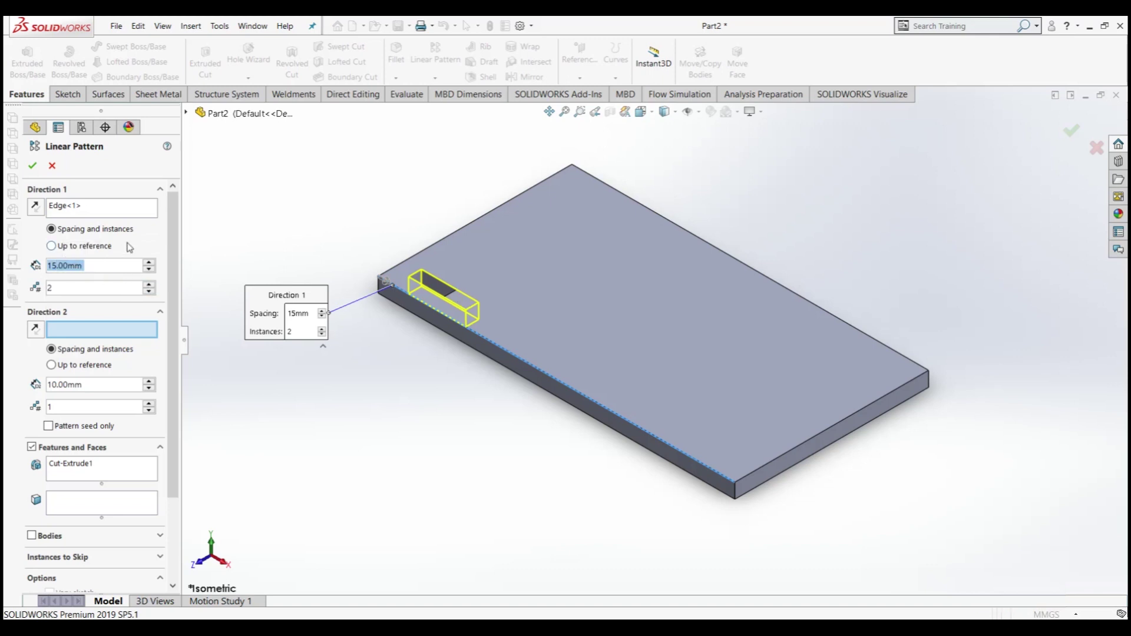
Try spacings of 50, 60 and 40 mm and adjust the slot count to five.
type("50")
key("Return")
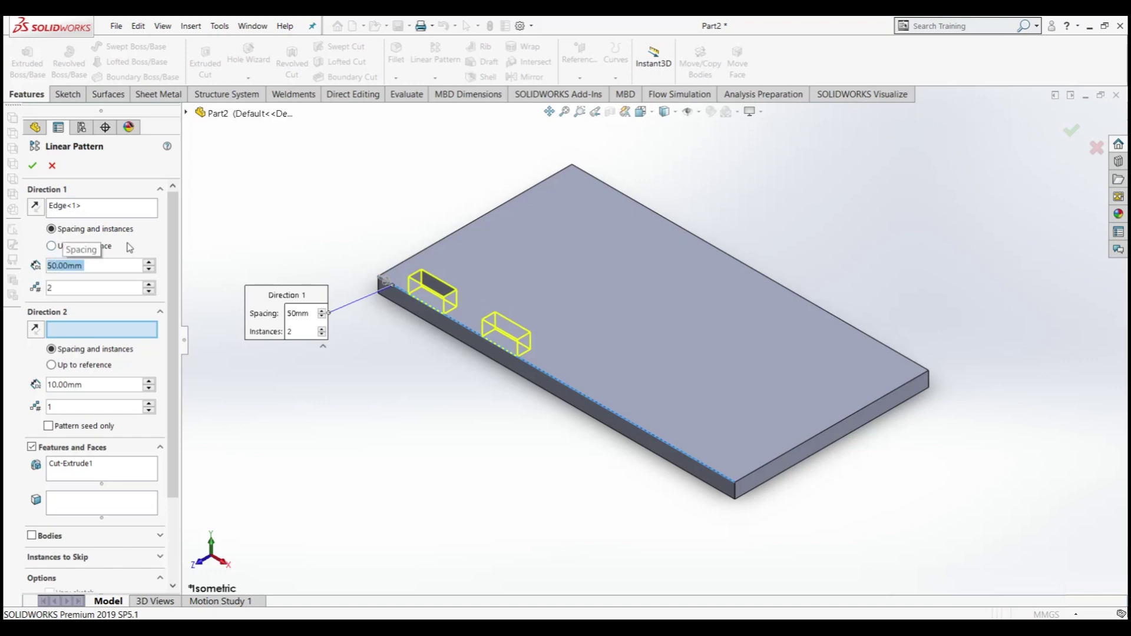
left_click(148, 262)
left_click(148, 270)
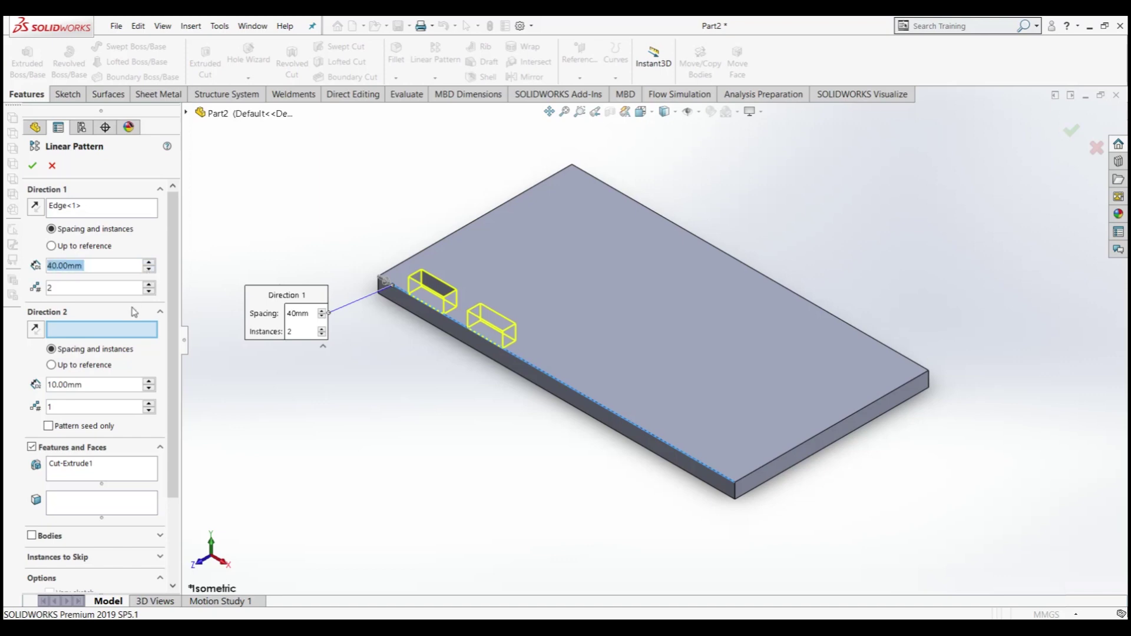
left_click(148, 284)
left_click(148, 285)
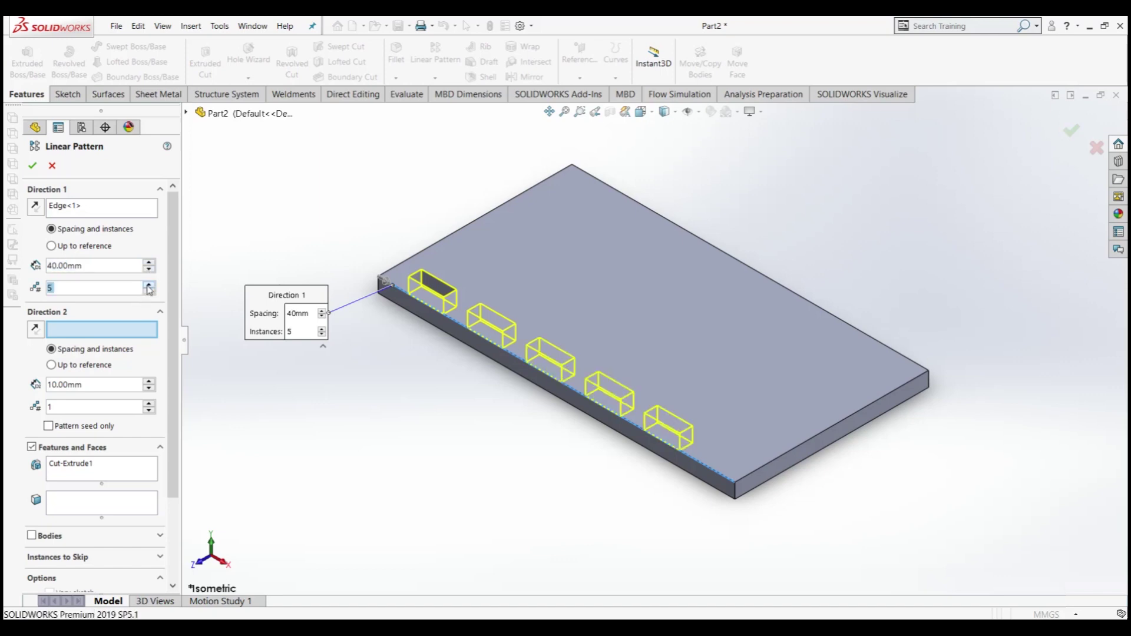
left_click(149, 293)
Set Direction 1 to 35 mm spacing with six instances.
double_click(91, 265)
type("35")
key("Return")
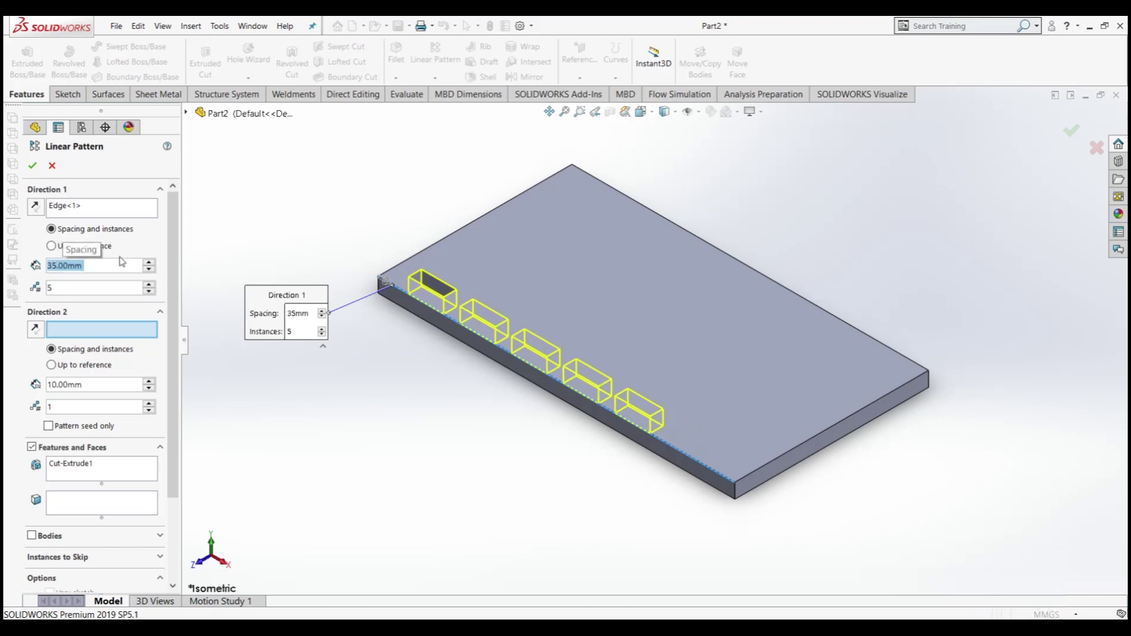
left_click(151, 285)
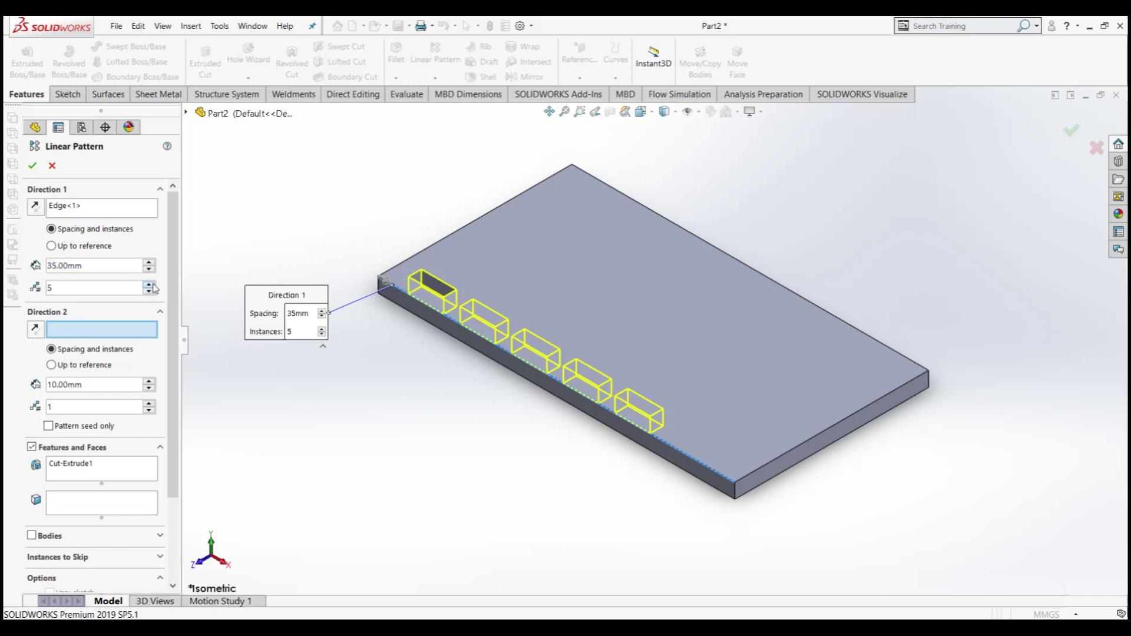
Set Direction 2 spacing to 35 mm, leaving its instance count at one.
left_click(75, 385)
type("35")
key("Return")
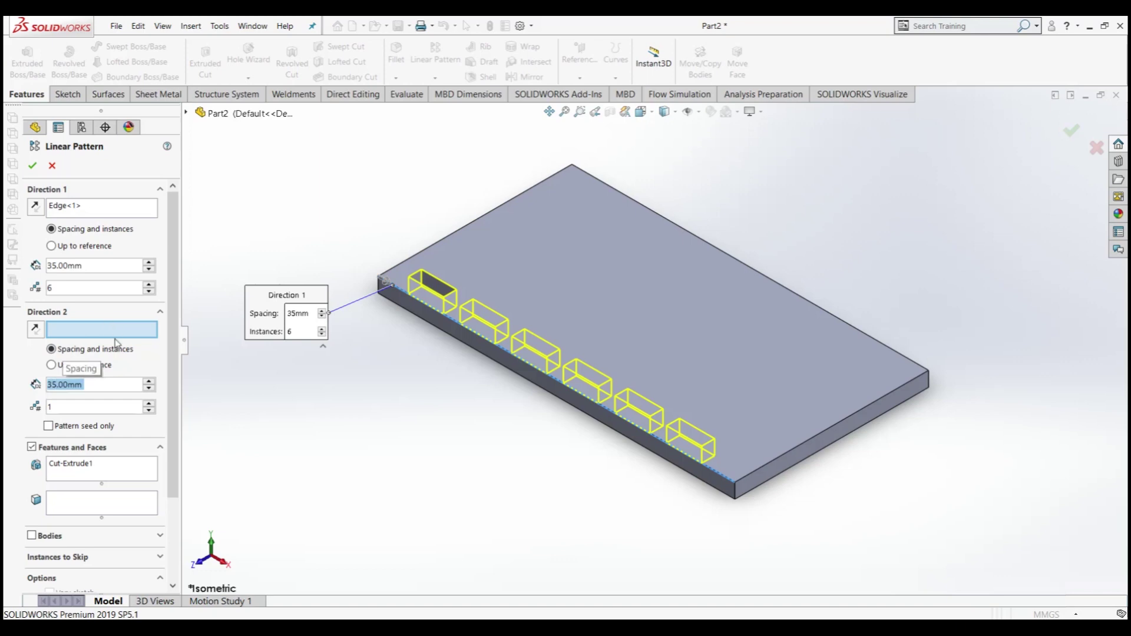
left_click(149, 403)
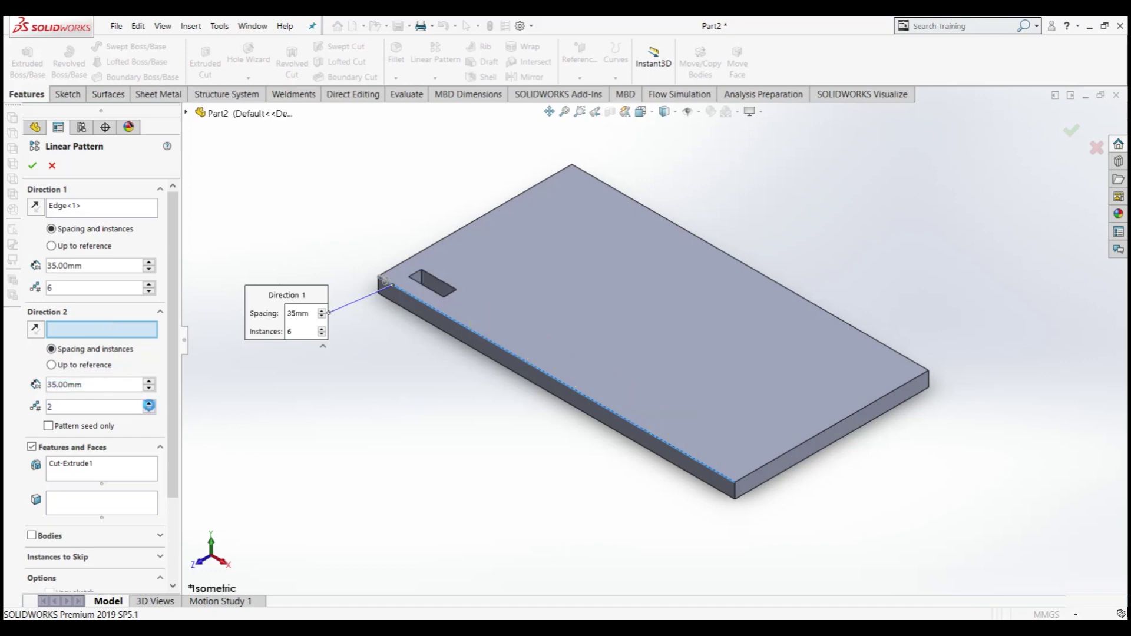
left_click(149, 412)
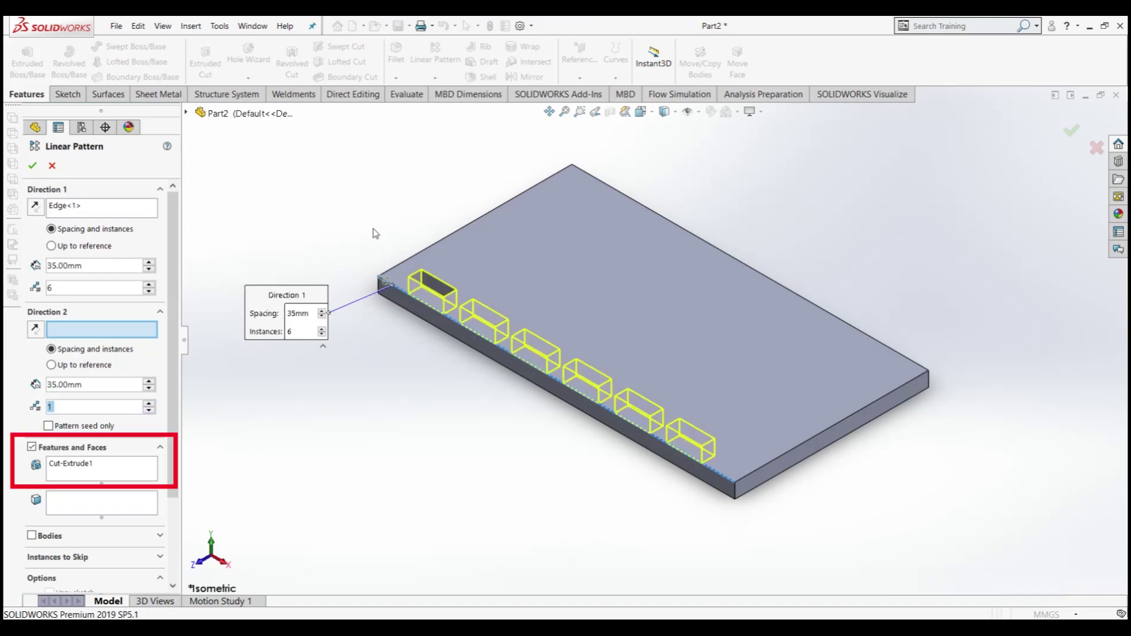
Use the back-left edge for Direction 2 with four instances and confirm the pattern.
left_click(394, 268)
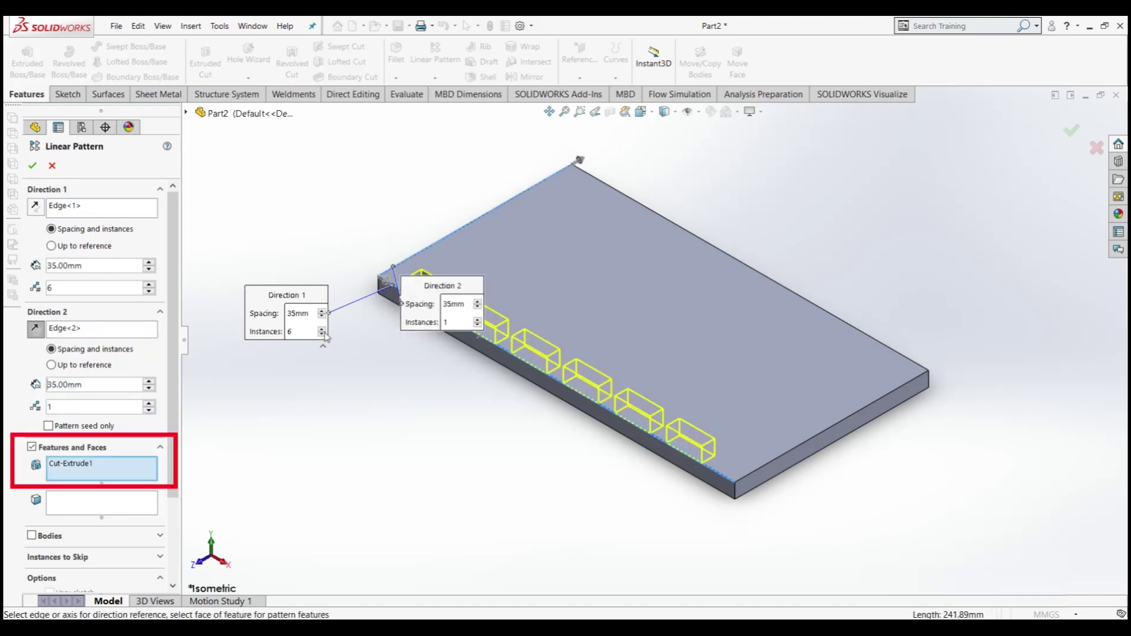
left_click(148, 404)
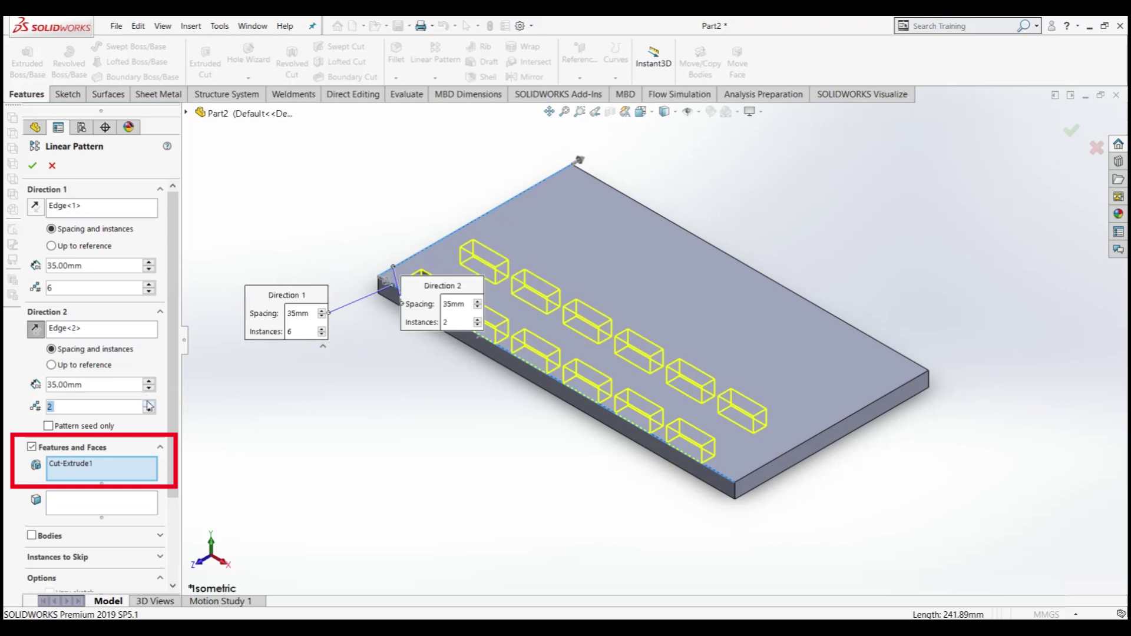
left_click(149, 403)
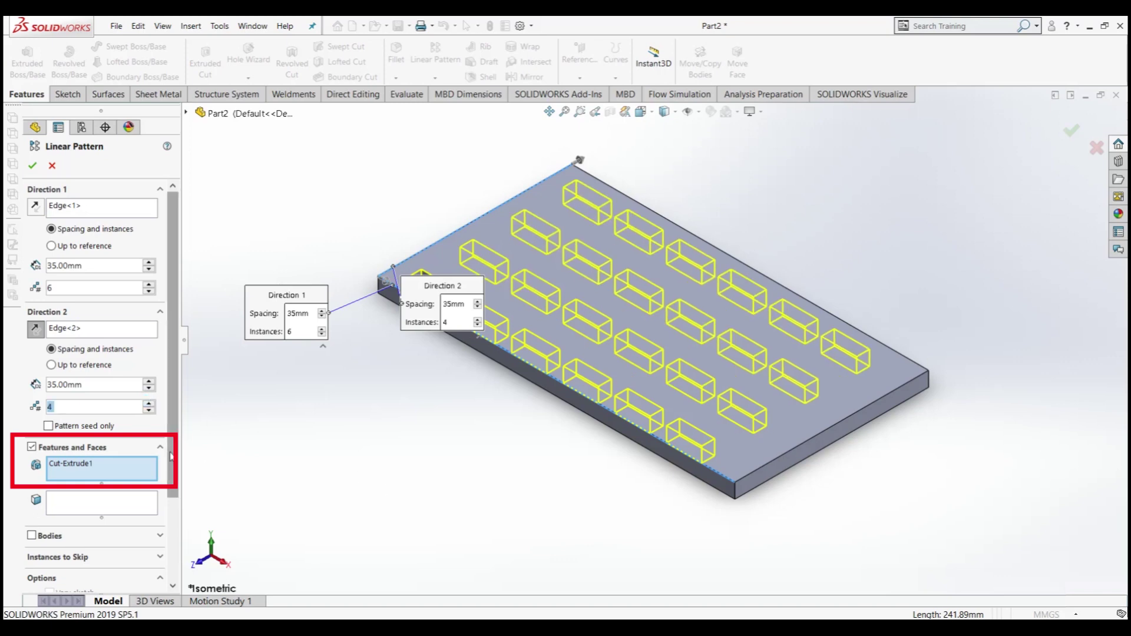
left_click(32, 166)
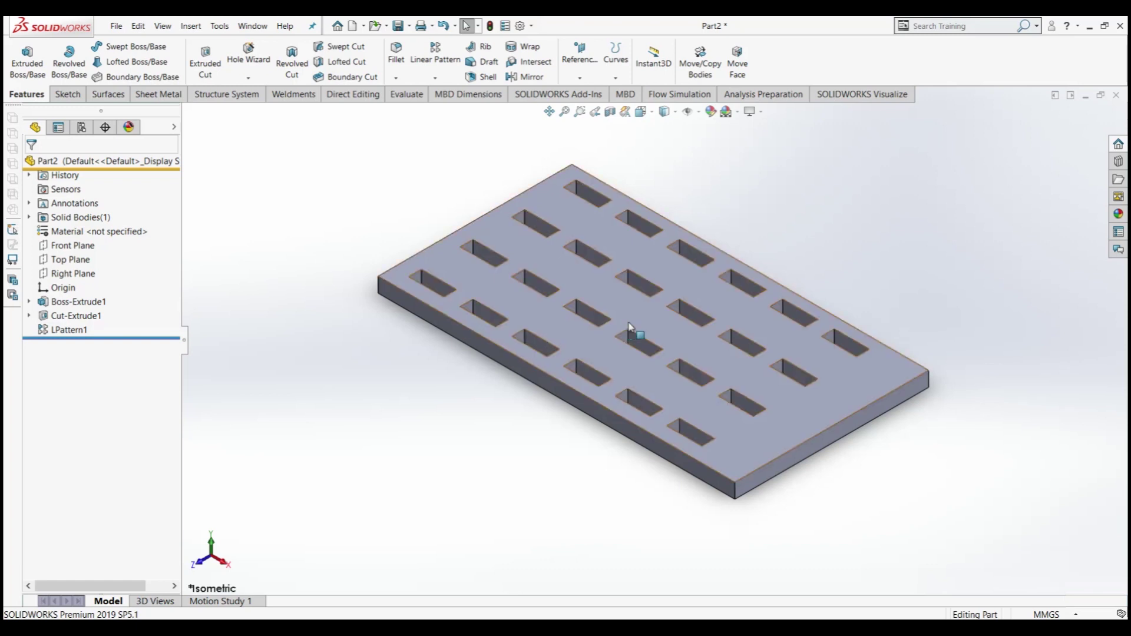
Reopen LPattern1, try the Bodies option, then close it keeping the slot grid.
left_click(56, 329)
left_click(53, 306)
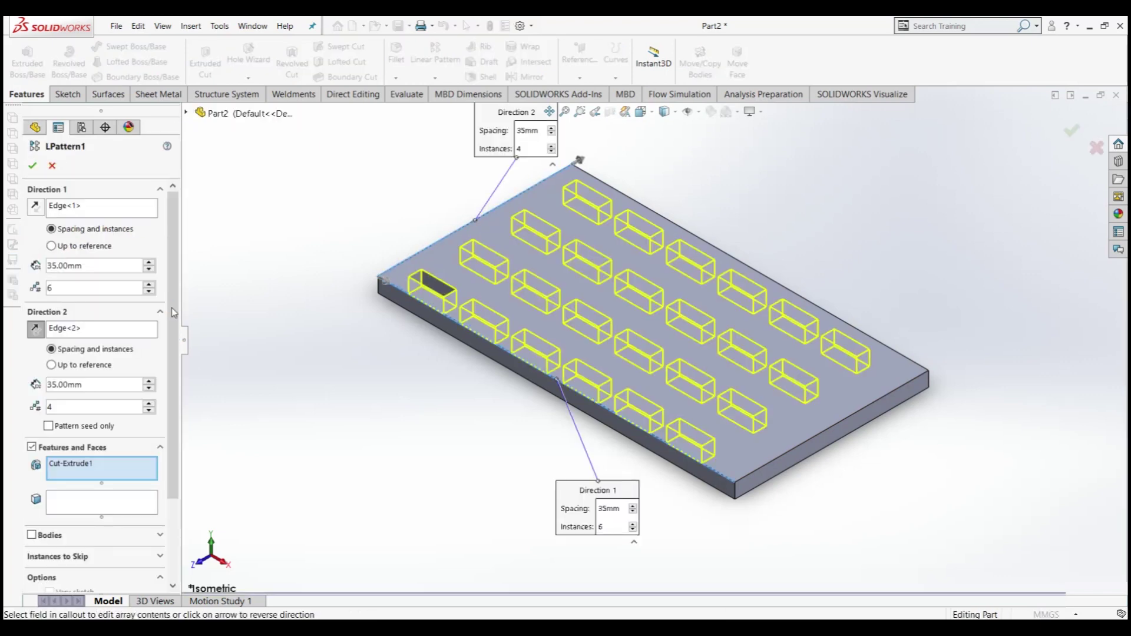
left_click_drag(171, 308, 175, 420)
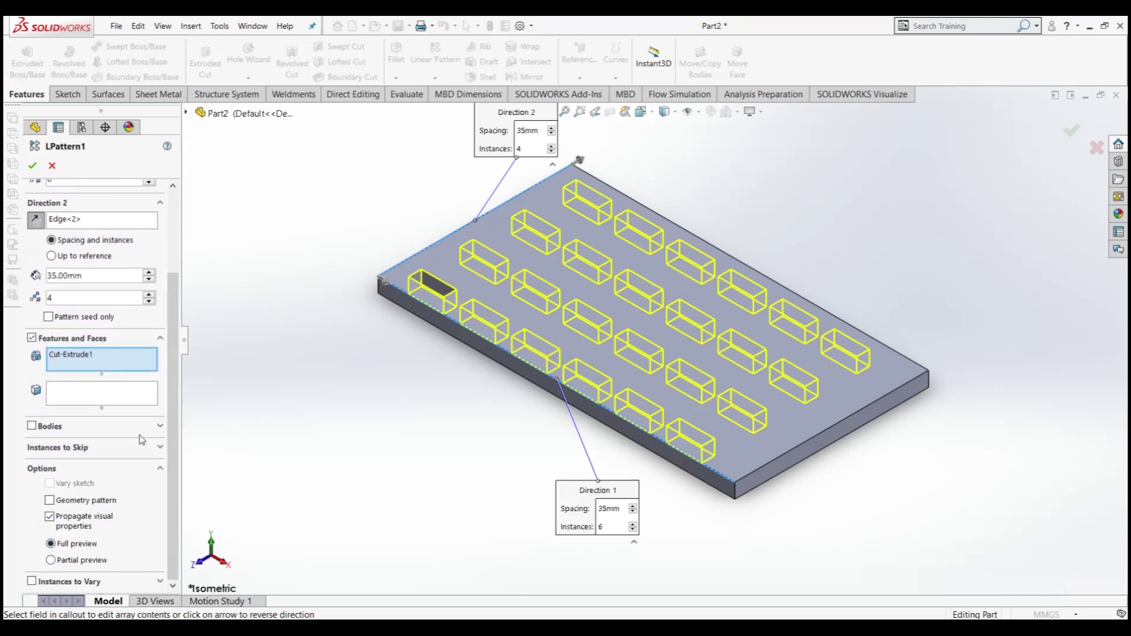
left_click(165, 428)
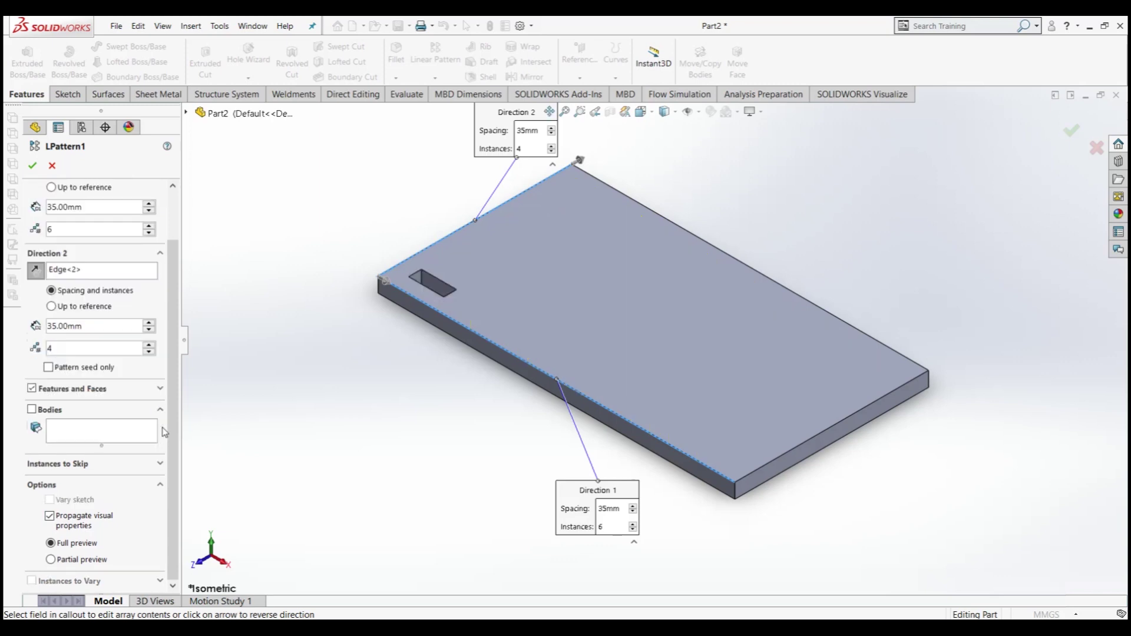
left_click(163, 411)
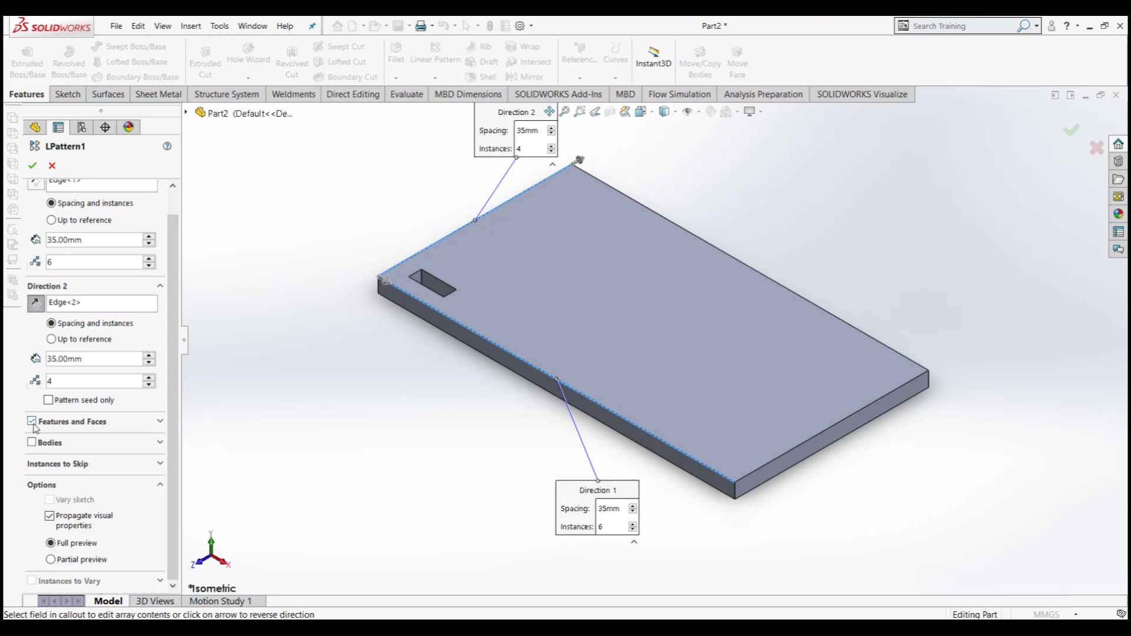
left_click(33, 165)
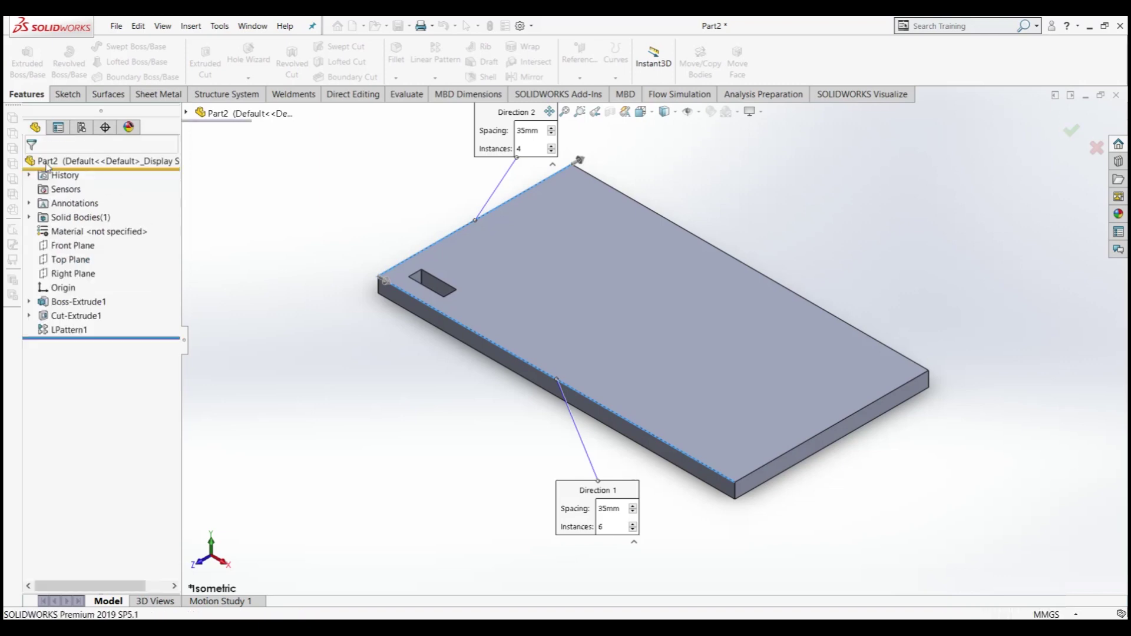
Remove LPattern1 and Cut-Extrude1, keeping the slot's rectangle sketch.
left_click(70, 331)
key("ctrl+z")
left_click(72, 317)
key("ctrl+z")
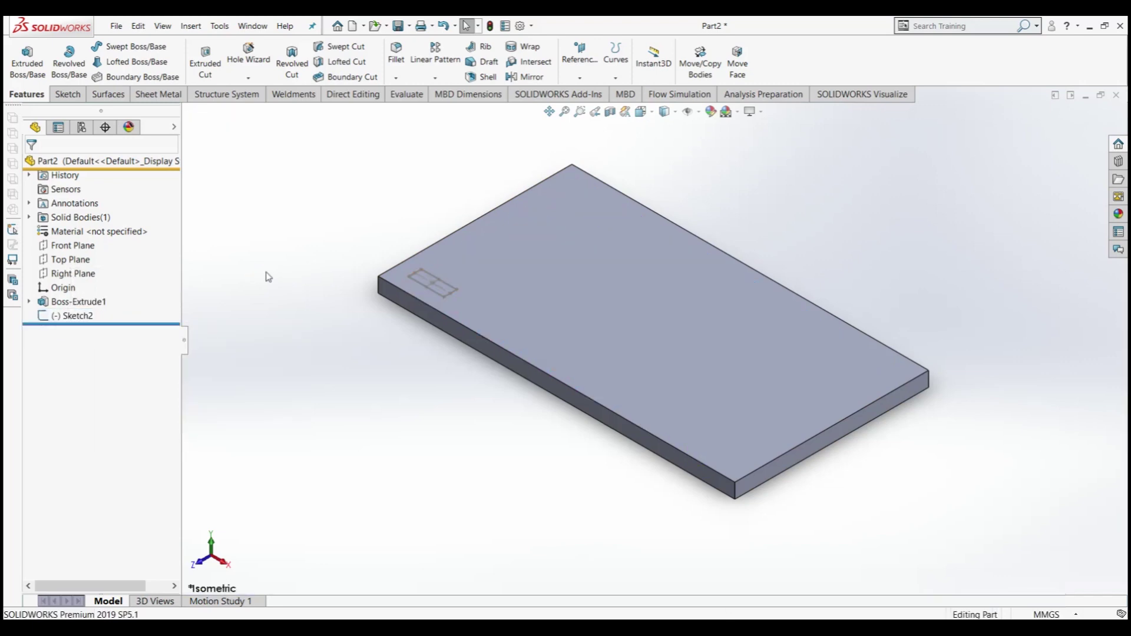
Extrude Sketch2 into a 10 mm block, Boss-Extrude2, with Merge result unchecked.
left_click(77, 316)
left_click(80, 284)
left_click(16, 93)
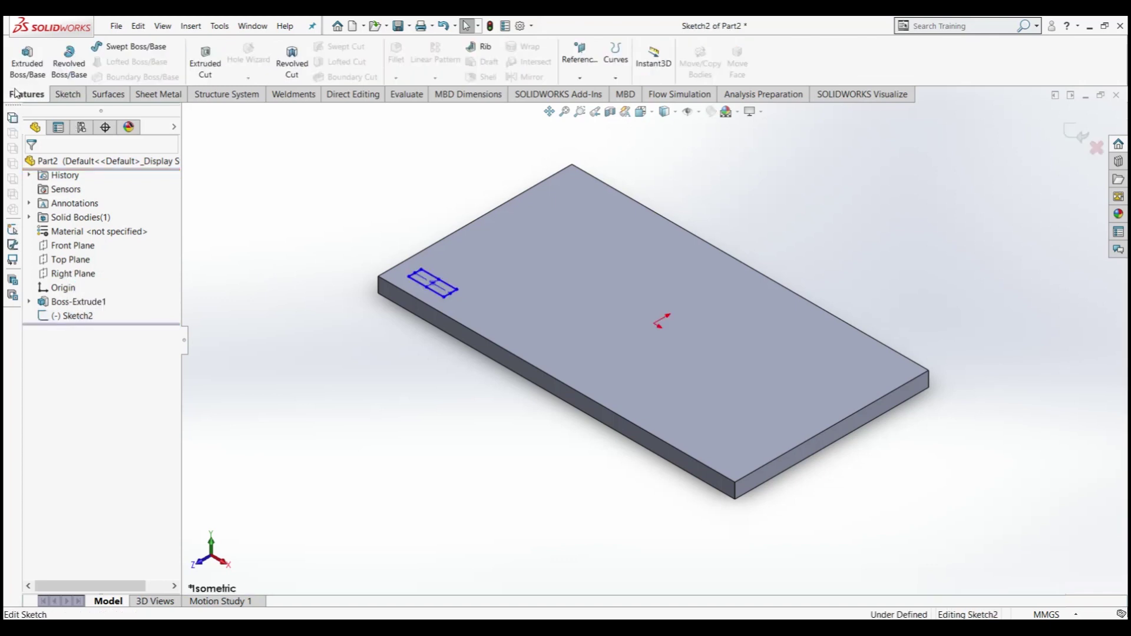
left_click(23, 61)
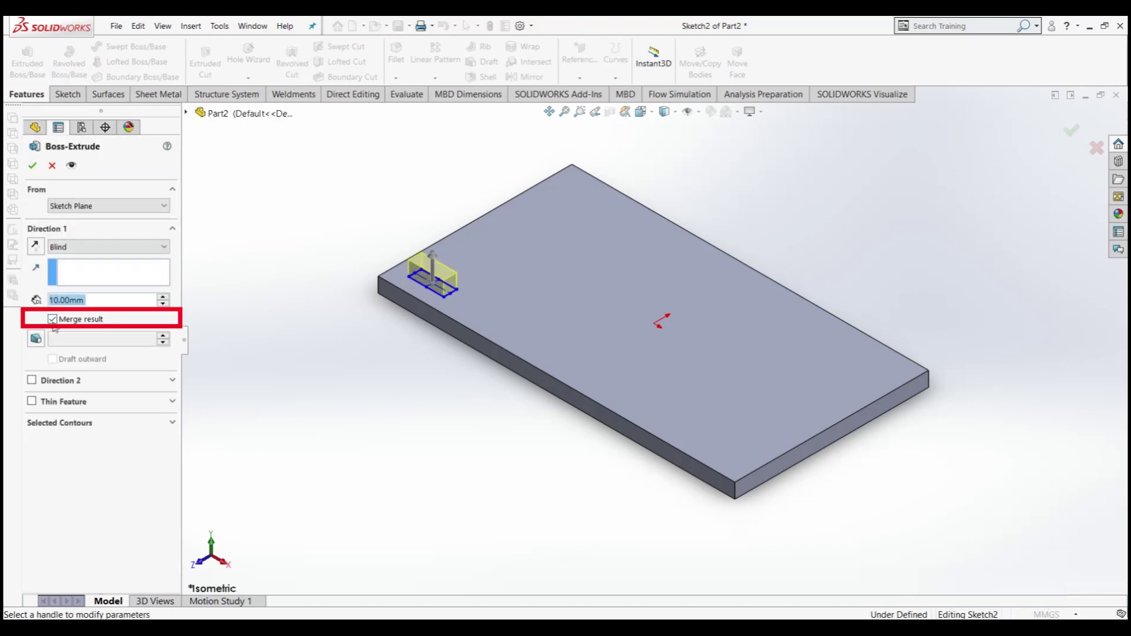
left_click(32, 164)
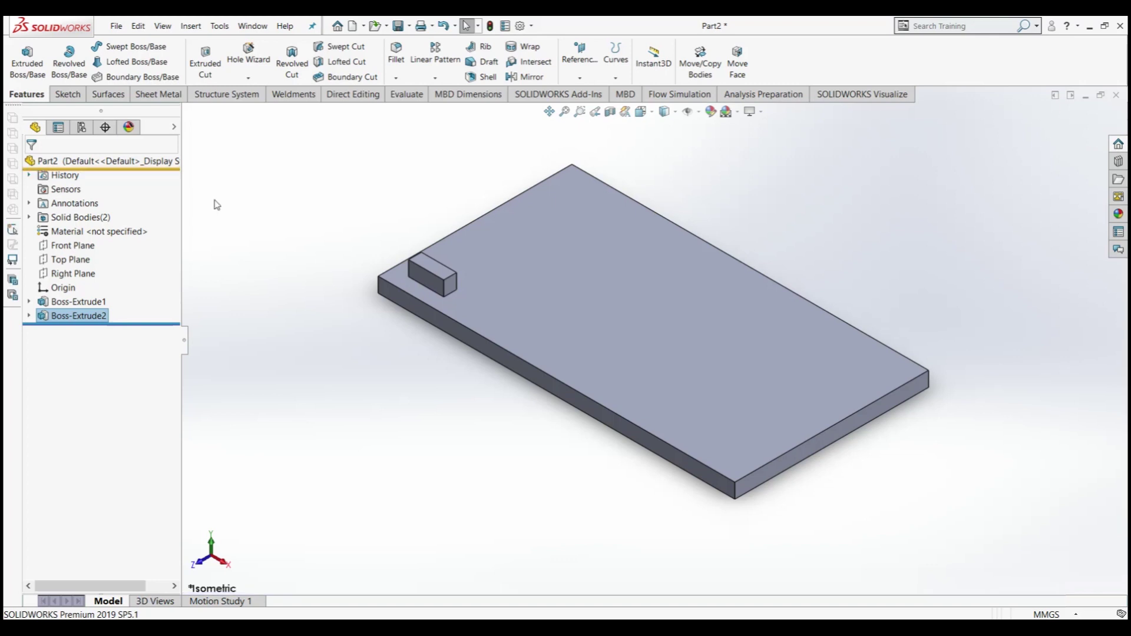
left_click(435, 57)
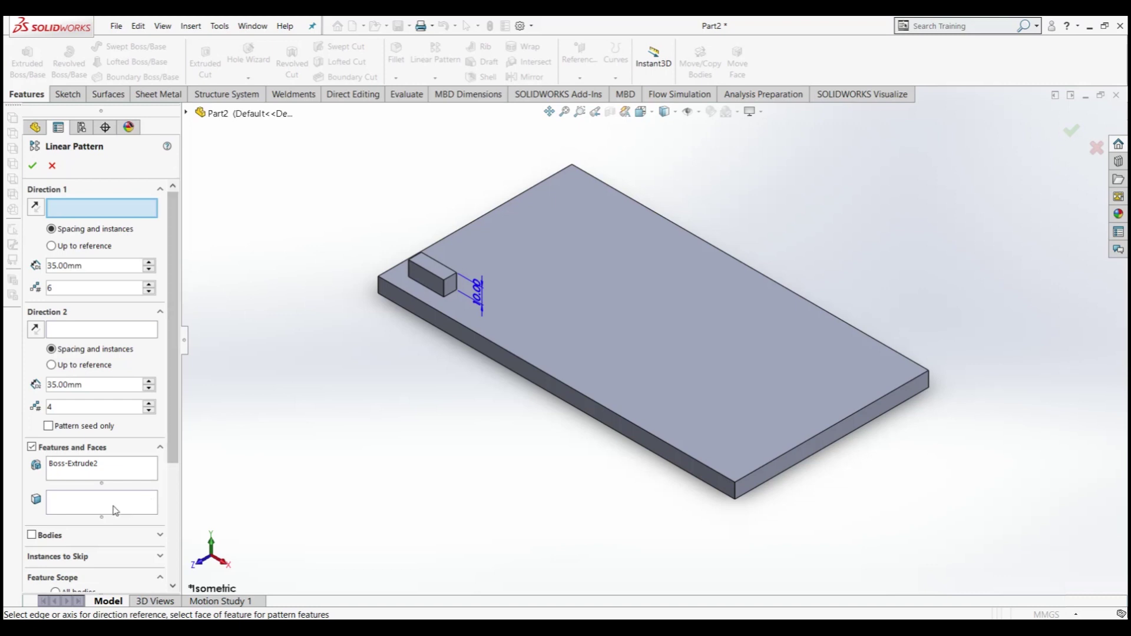
Pattern the block body along the front and back-left edges into a six-by-four grid as LPattern2.
left_click(32, 447)
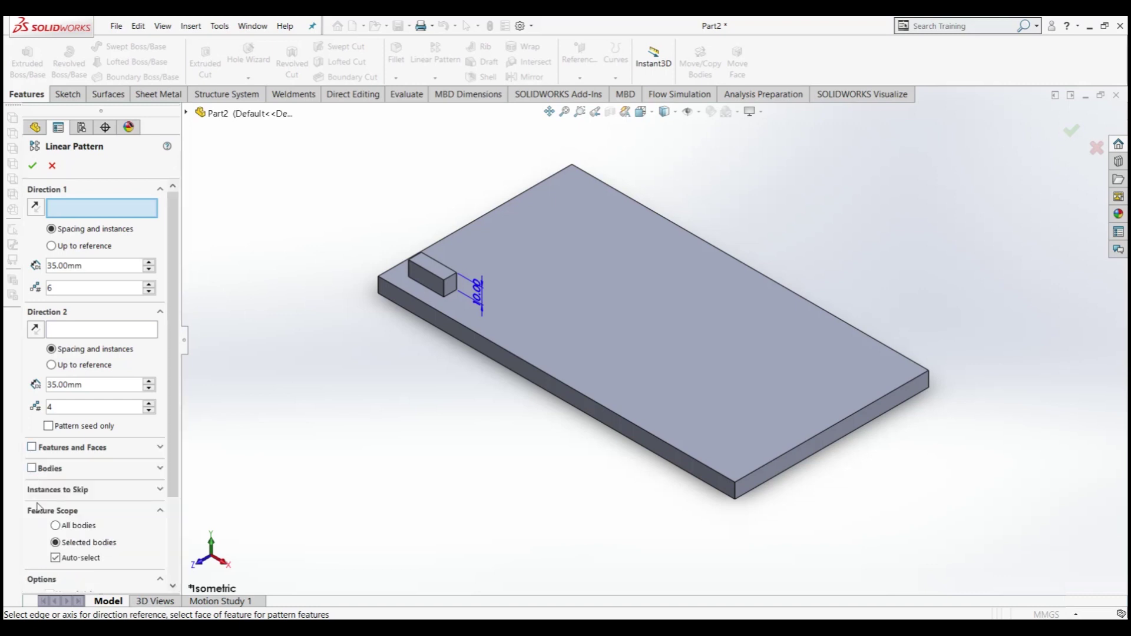
left_click(32, 468)
left_click(449, 280)
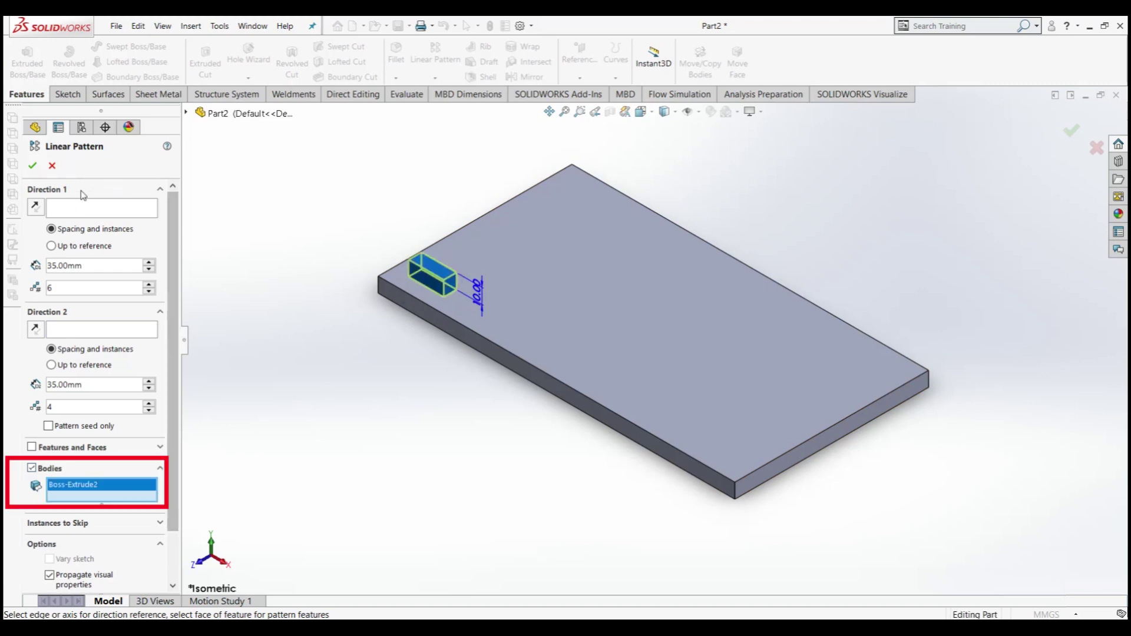
left_click(77, 212)
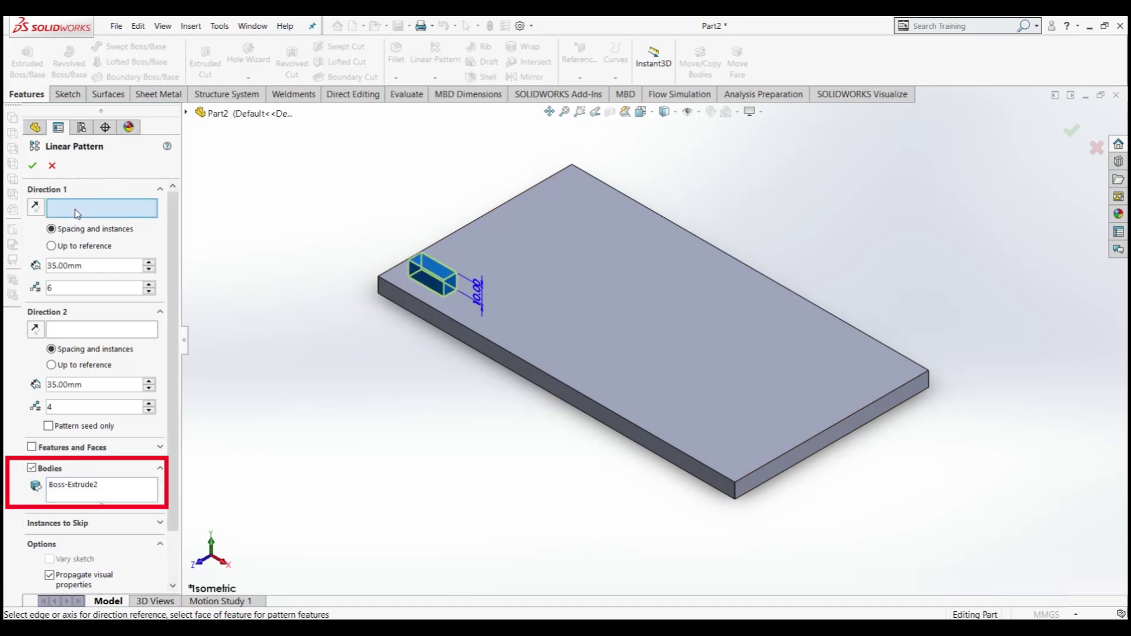
left_click(470, 329)
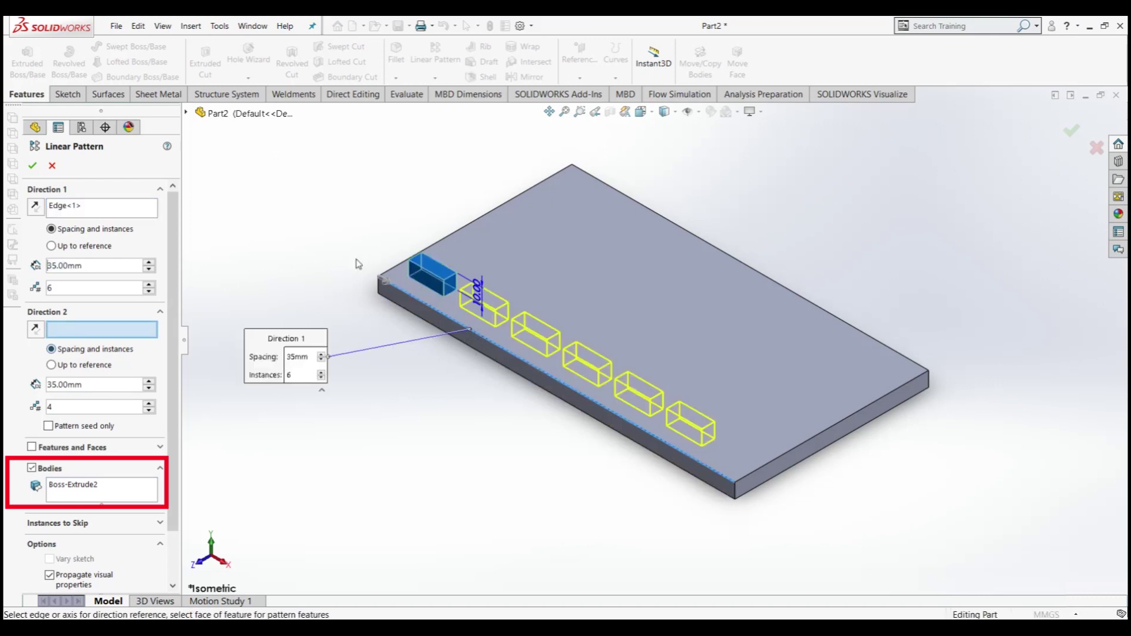
left_click(390, 270)
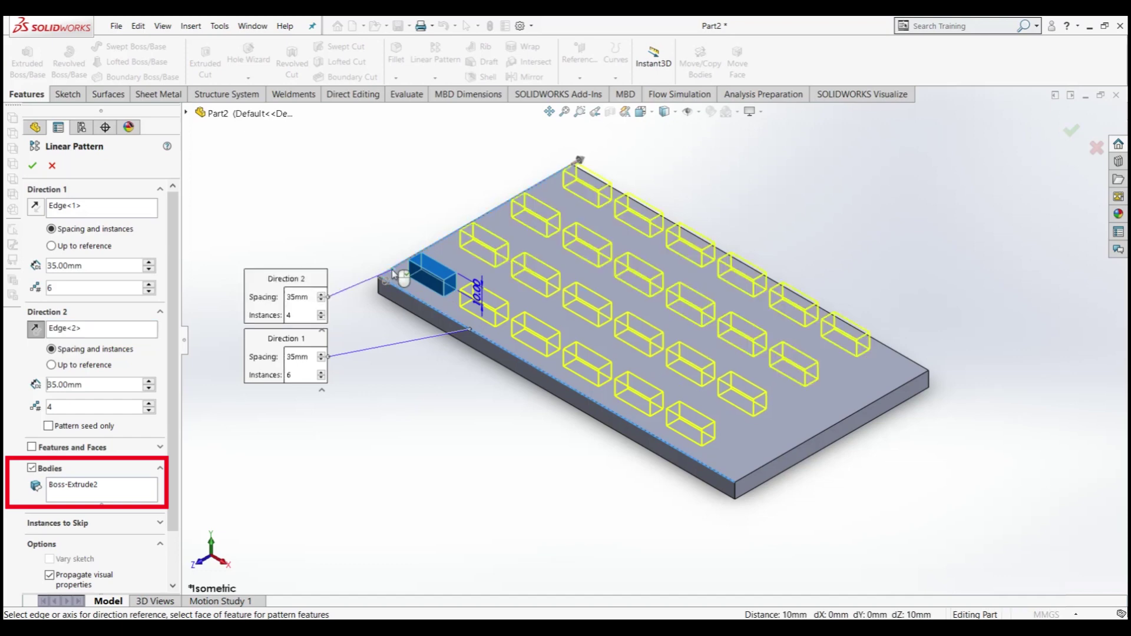
left_click(32, 166)
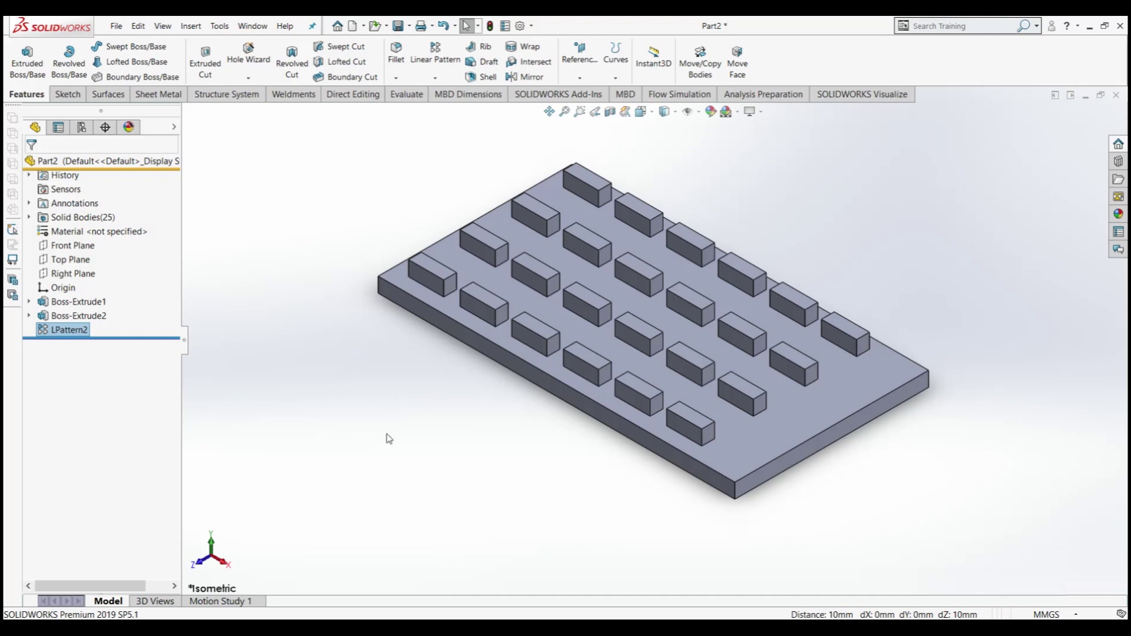
Remove the block pattern and delete the leftover Sketch2.
key("ctrl+z")
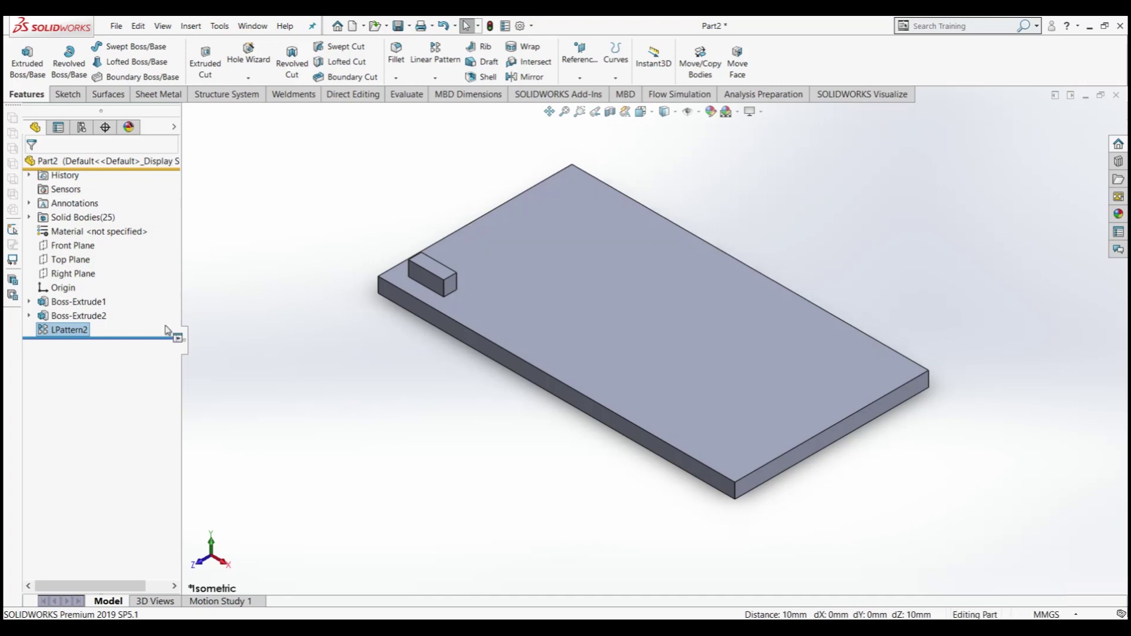
left_click(74, 315)
left_click(82, 316)
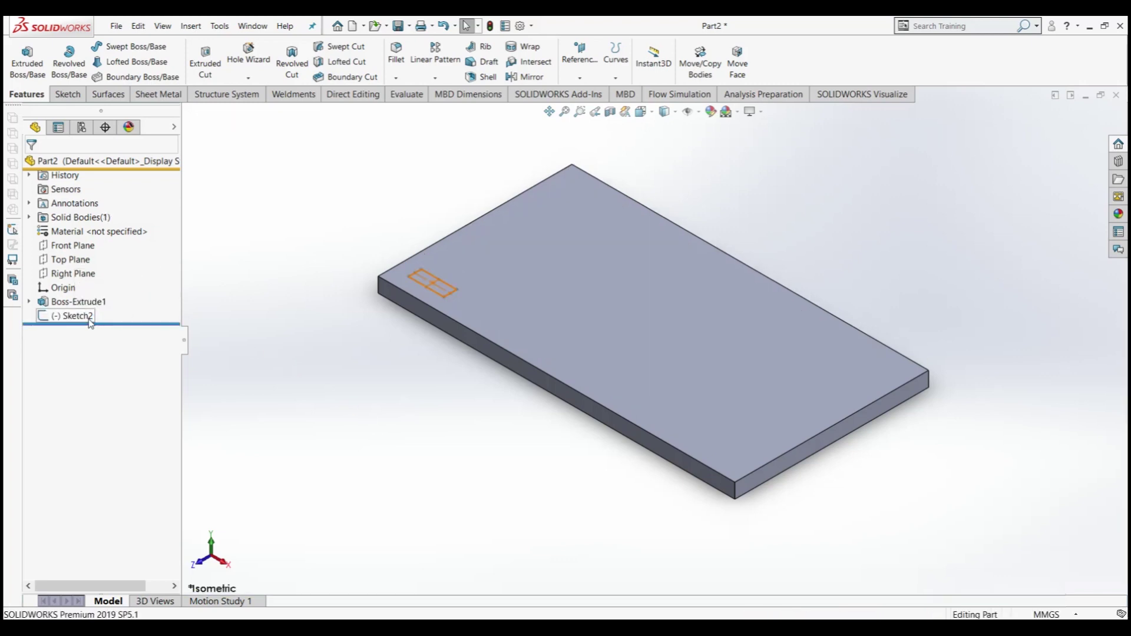
key("Delete")
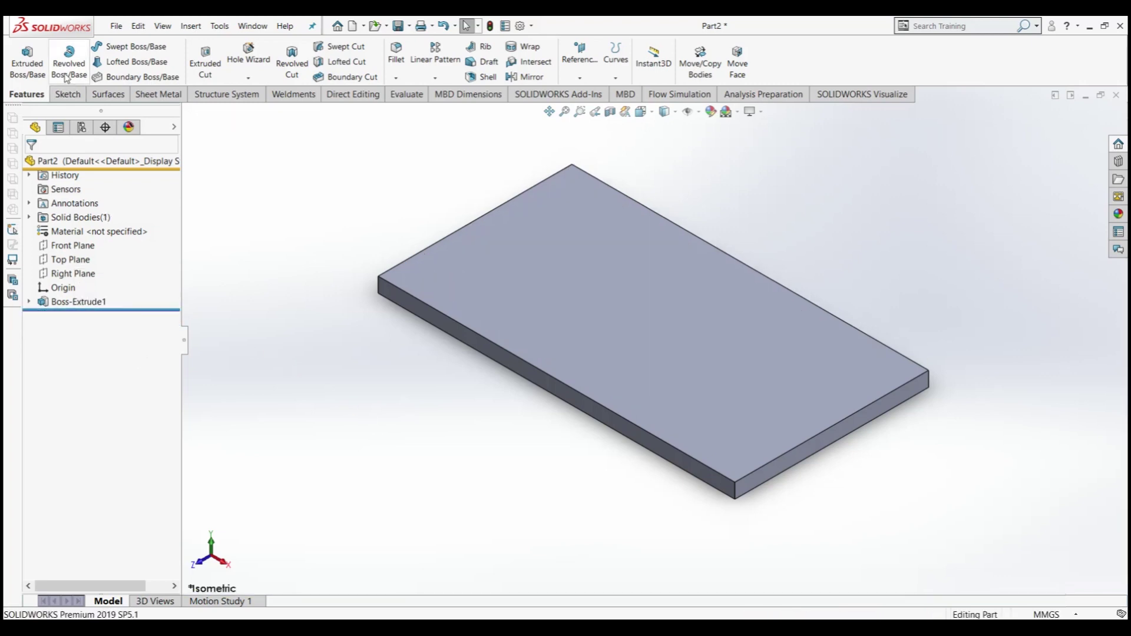
Sketch a rectangle near the top face's left corner and cut it as Cut-Extrude2.
left_click(67, 94)
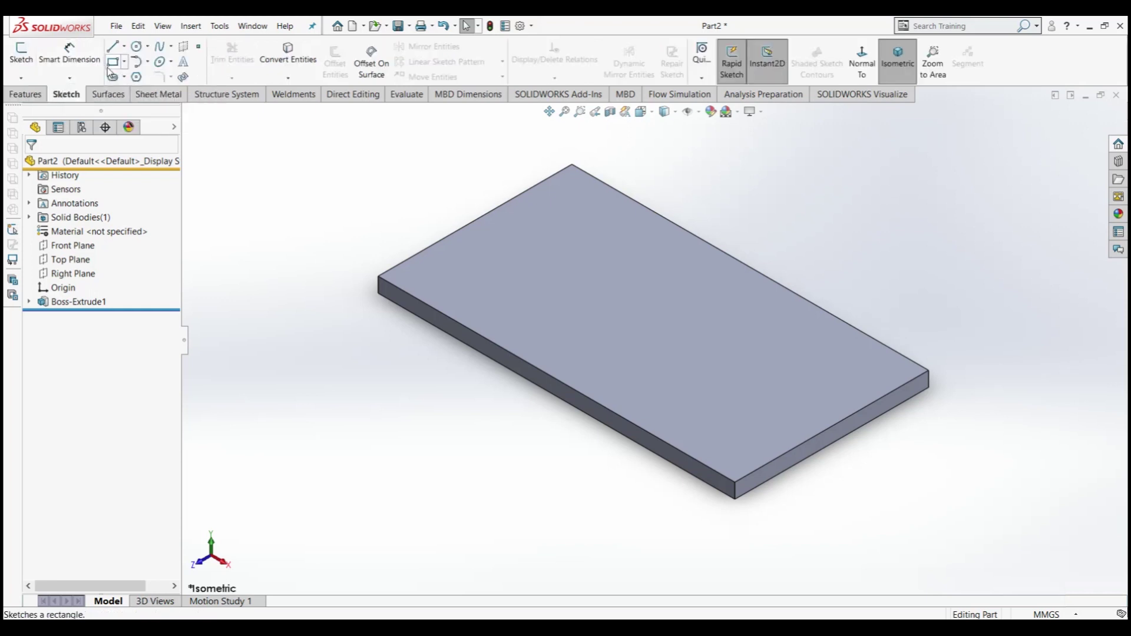
left_click(22, 56)
left_click(411, 283)
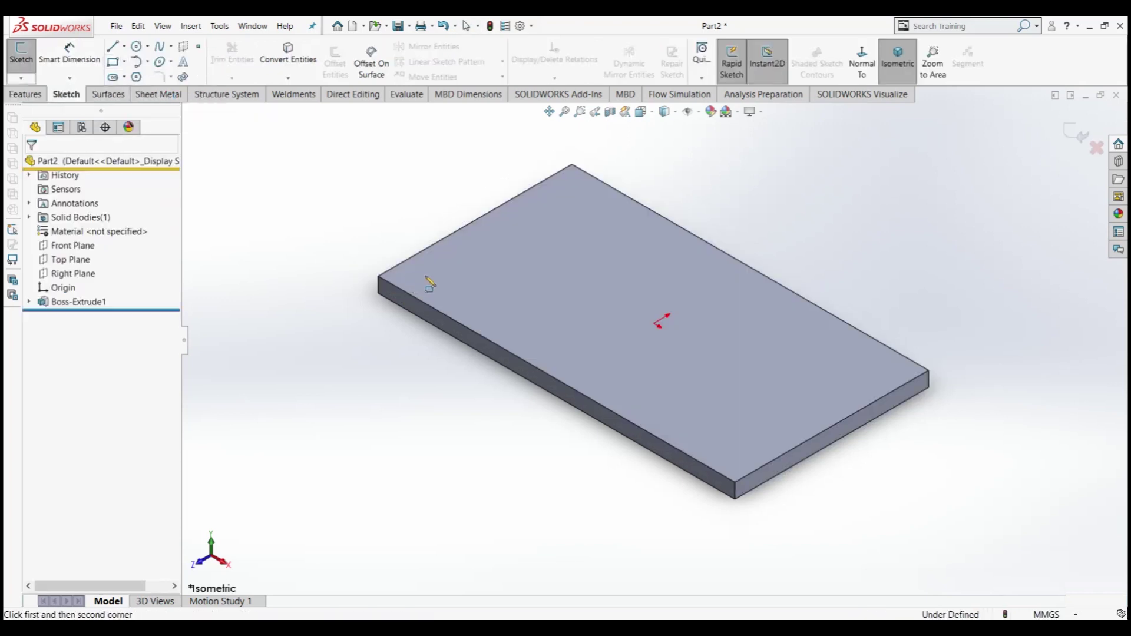
key("r")
left_click(407, 273)
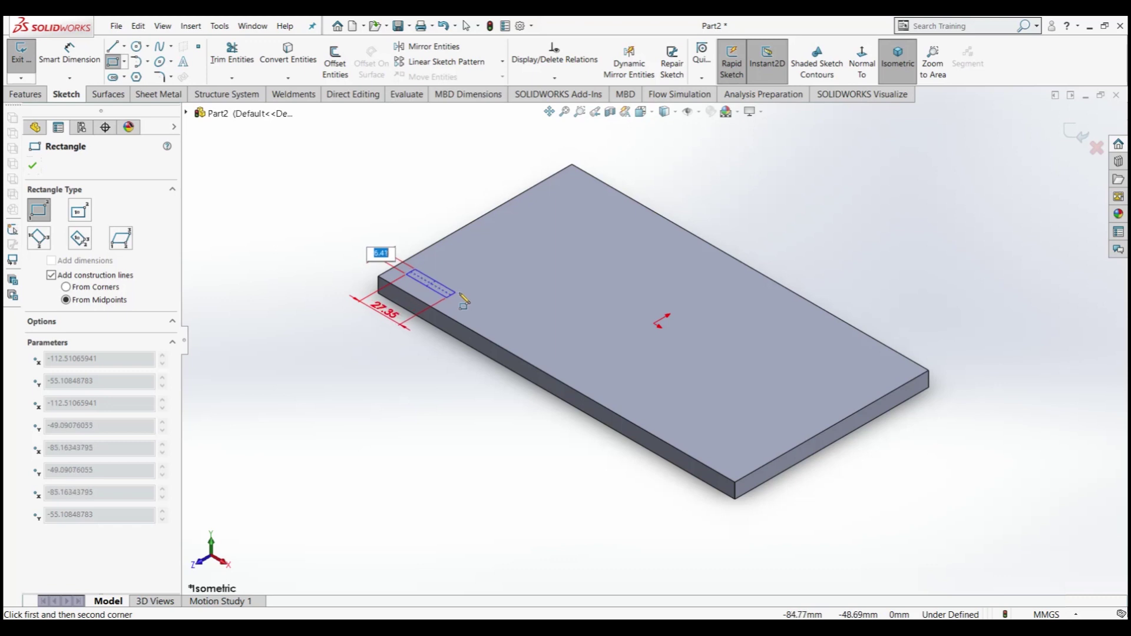
left_click(457, 293)
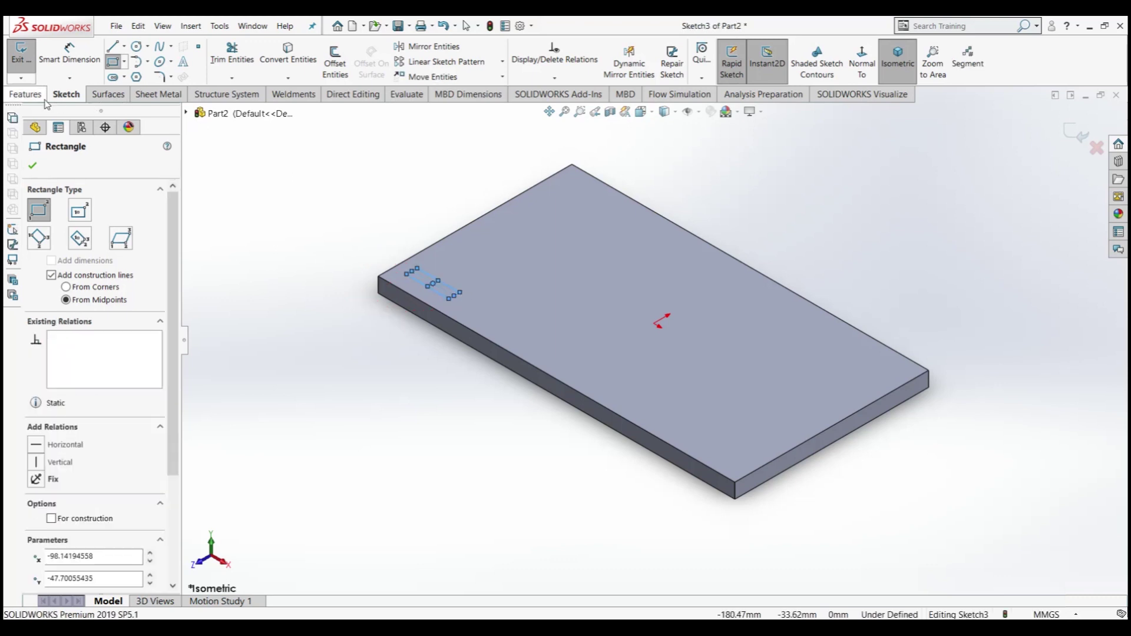
left_click(27, 94)
left_click(204, 61)
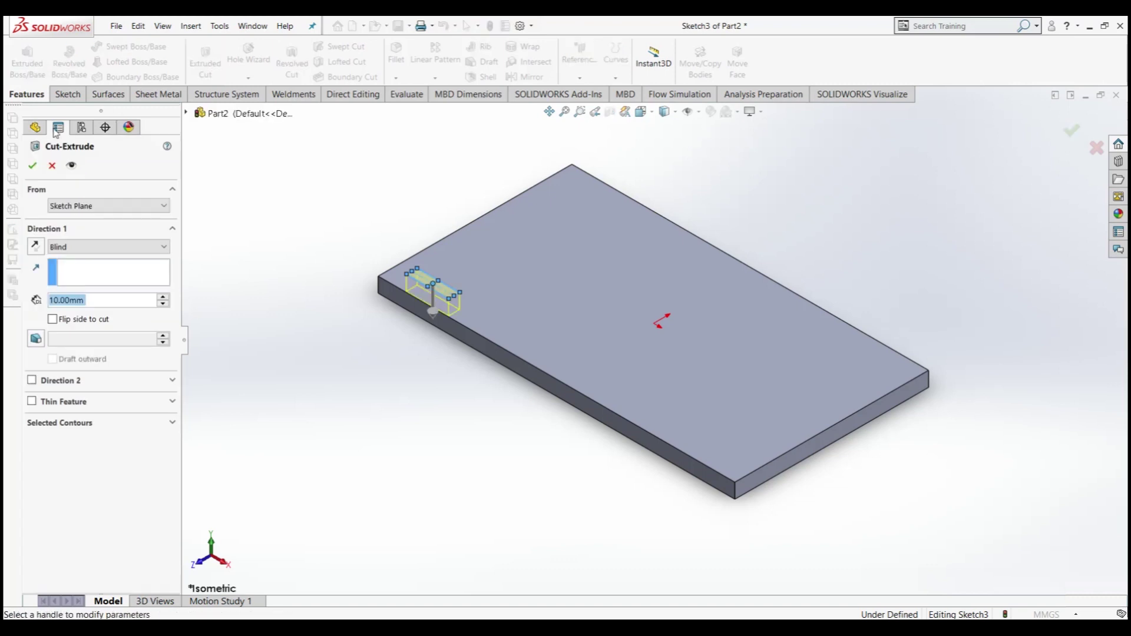
left_click(34, 165)
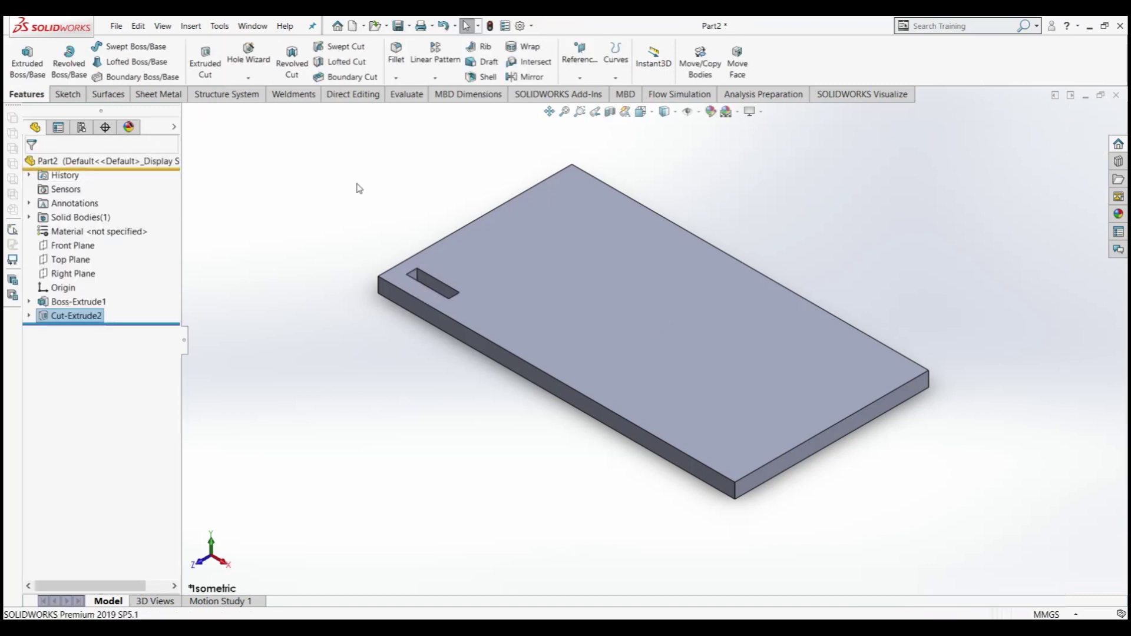
Linear-pattern Cut-Extrude2 along the front and back edges: 6 by 4 instances at 35 mm.
left_click(440, 55)
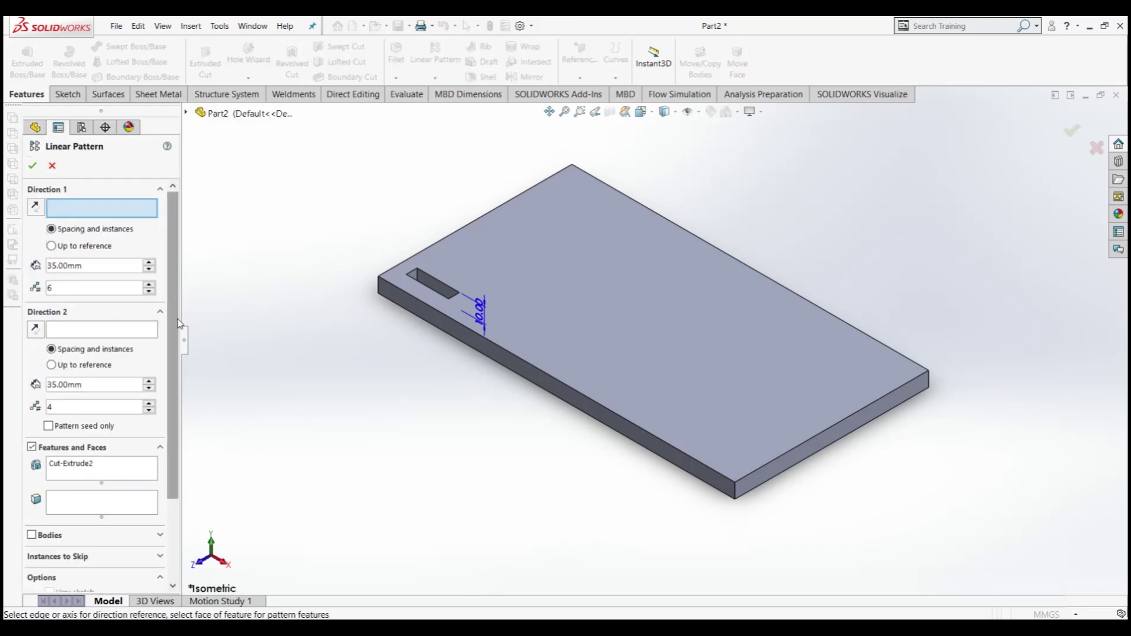
left_click(397, 287)
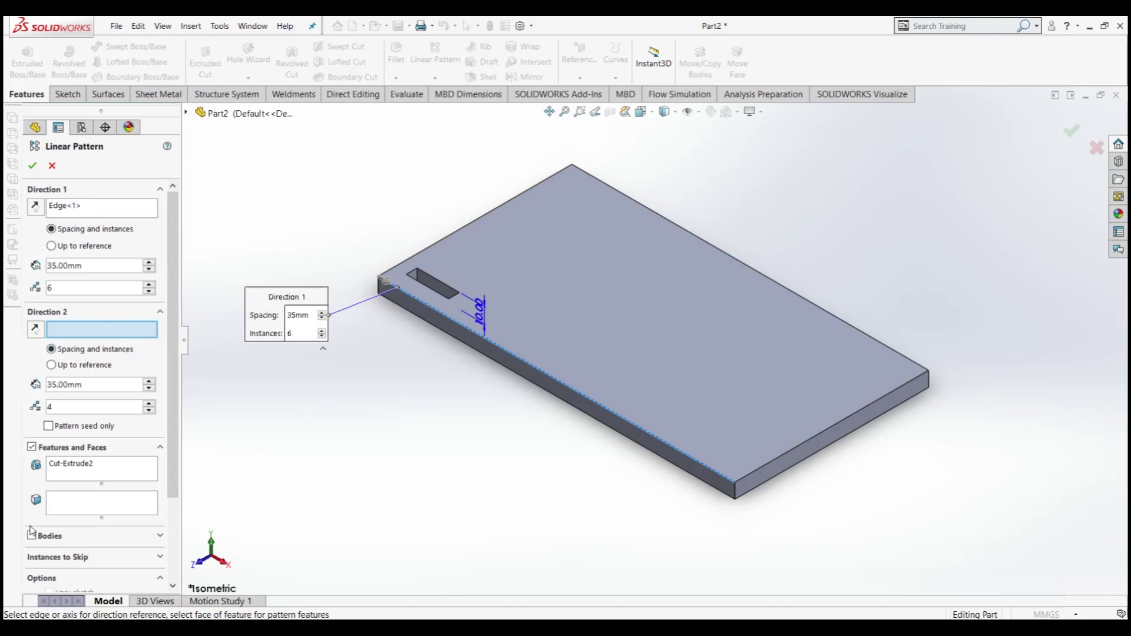
left_click(387, 271)
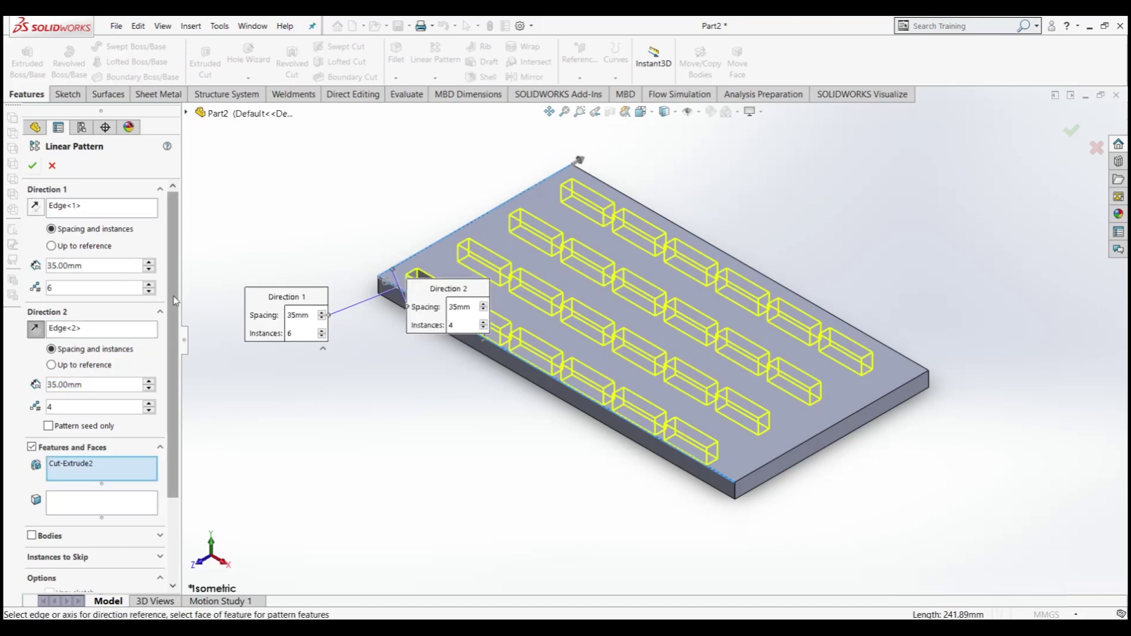
left_click_drag(175, 294, 186, 381)
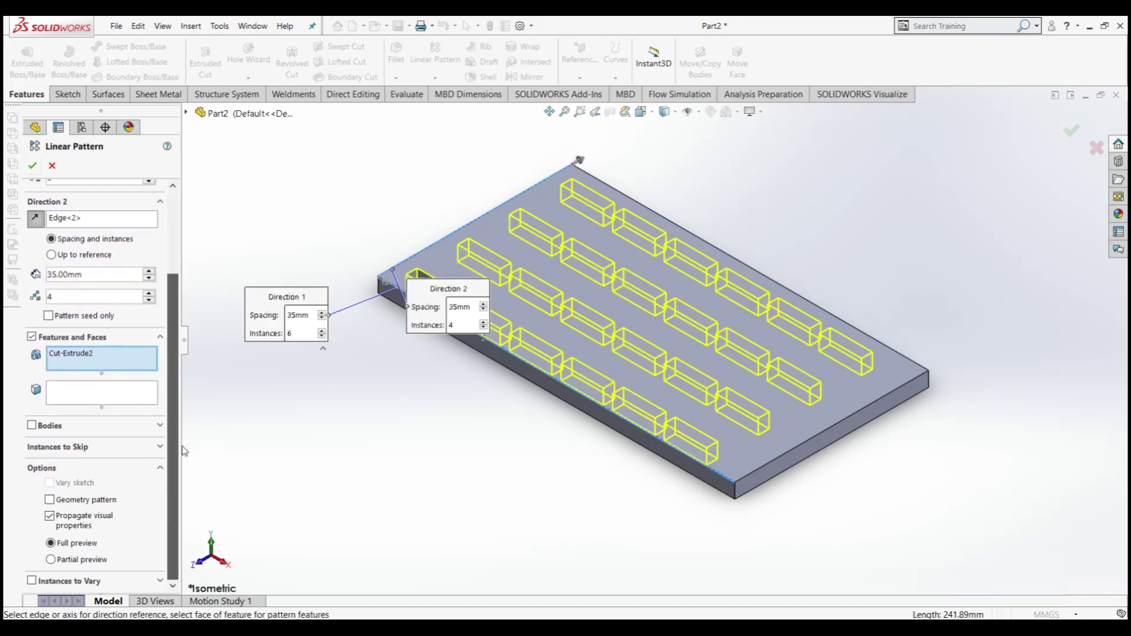
Skip slot instances including (4, 1) and (3, 3), restoring (5, 4) and one other.
left_click(160, 447)
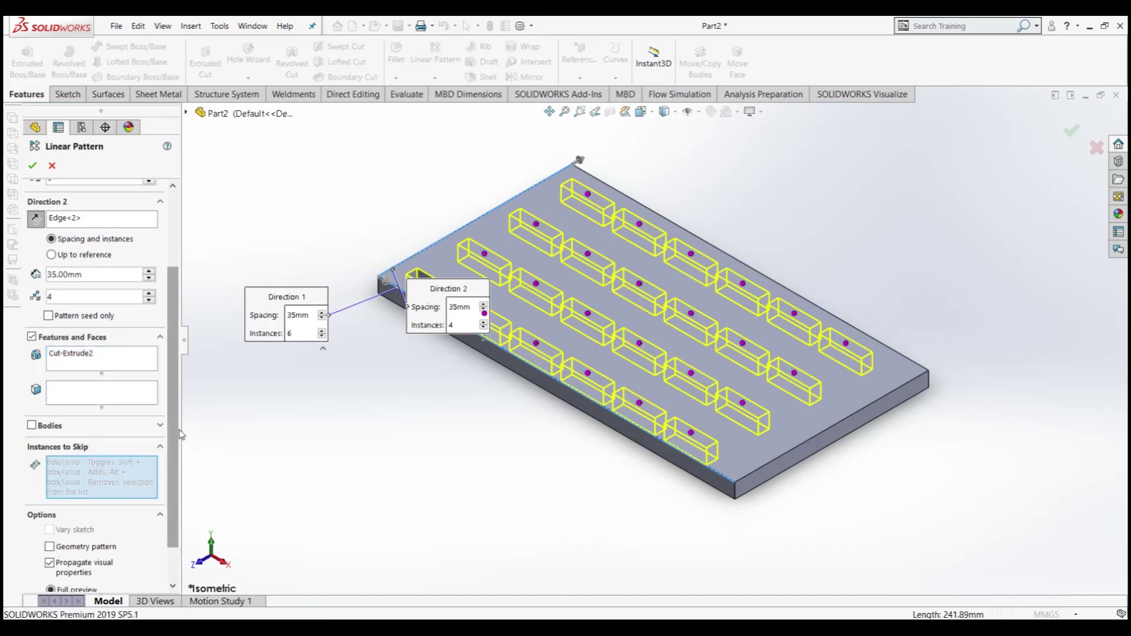
scroll(180, 435, "down", 2)
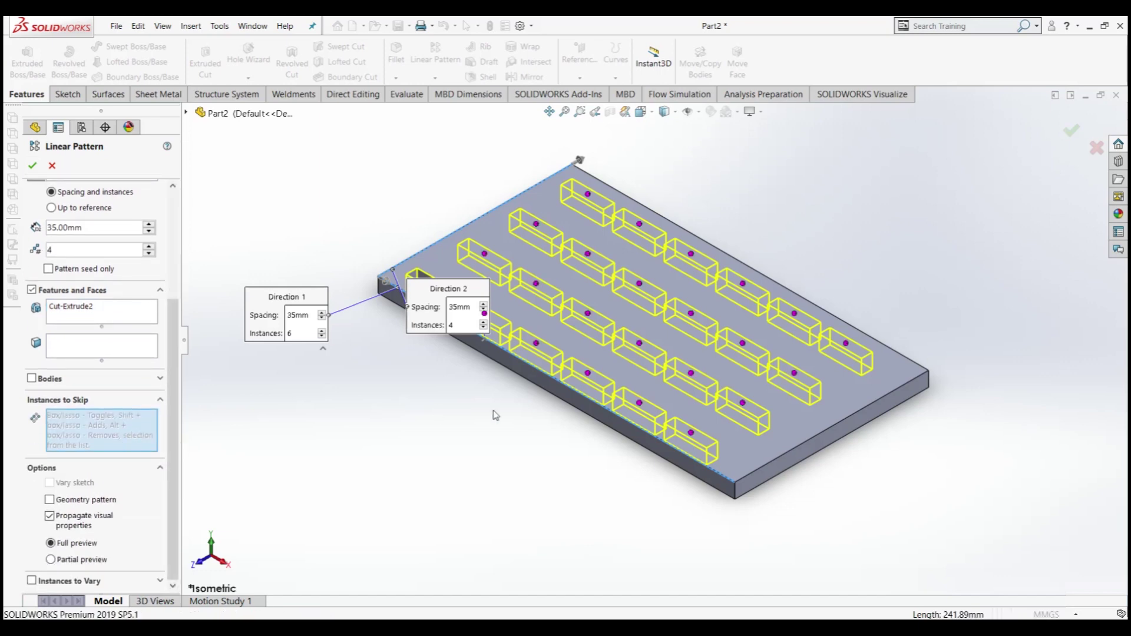
left_click(588, 374)
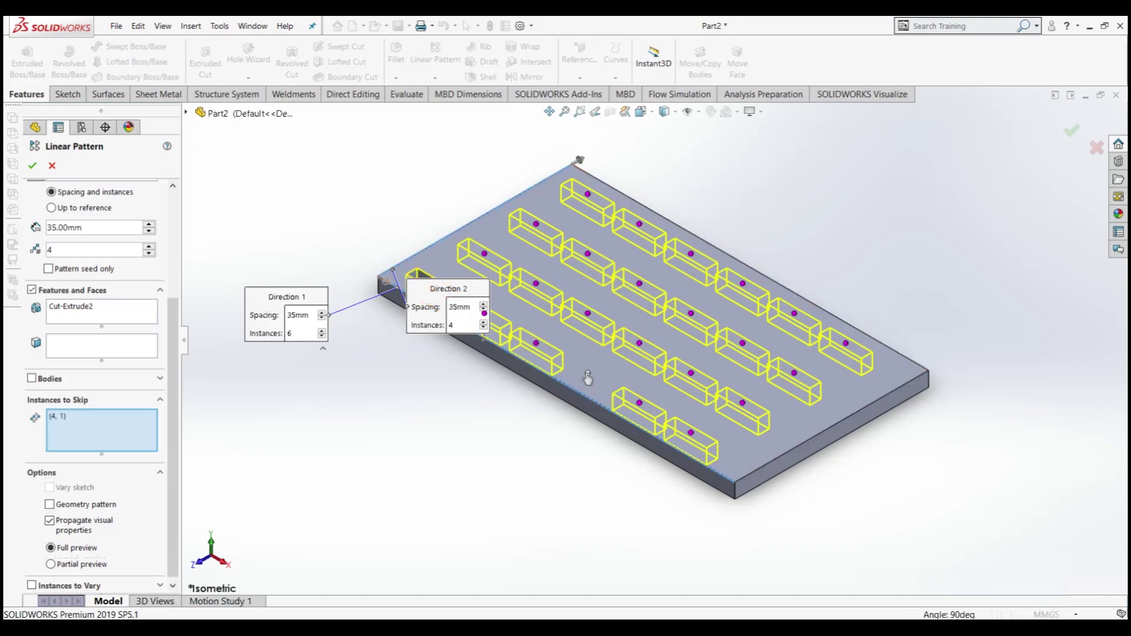
left_click(639, 284)
left_click(792, 314)
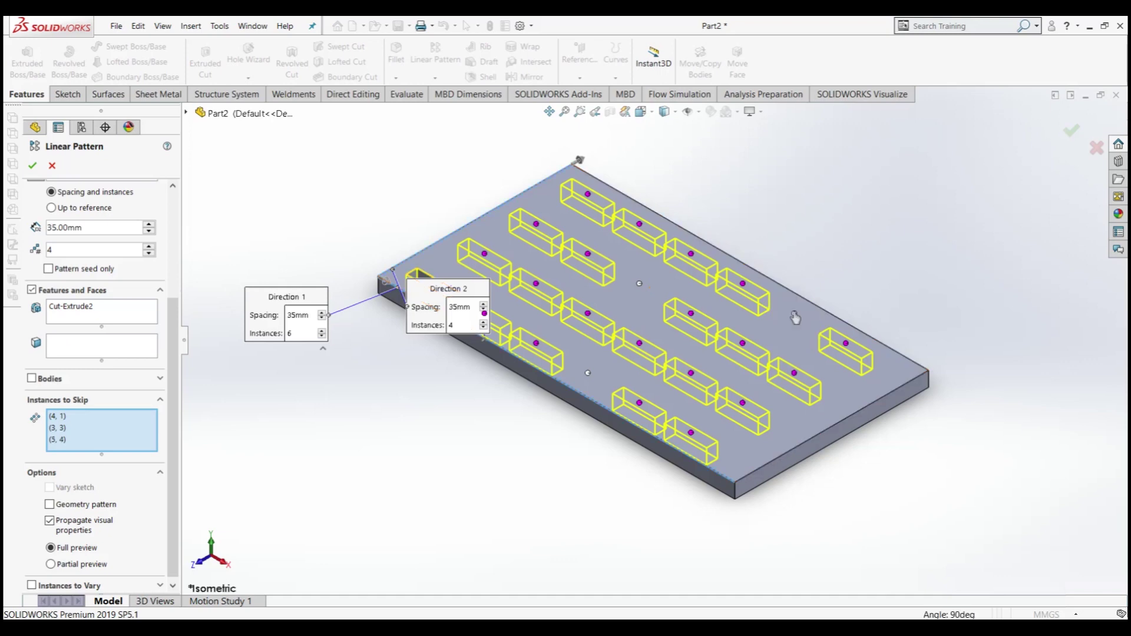
left_click(795, 372)
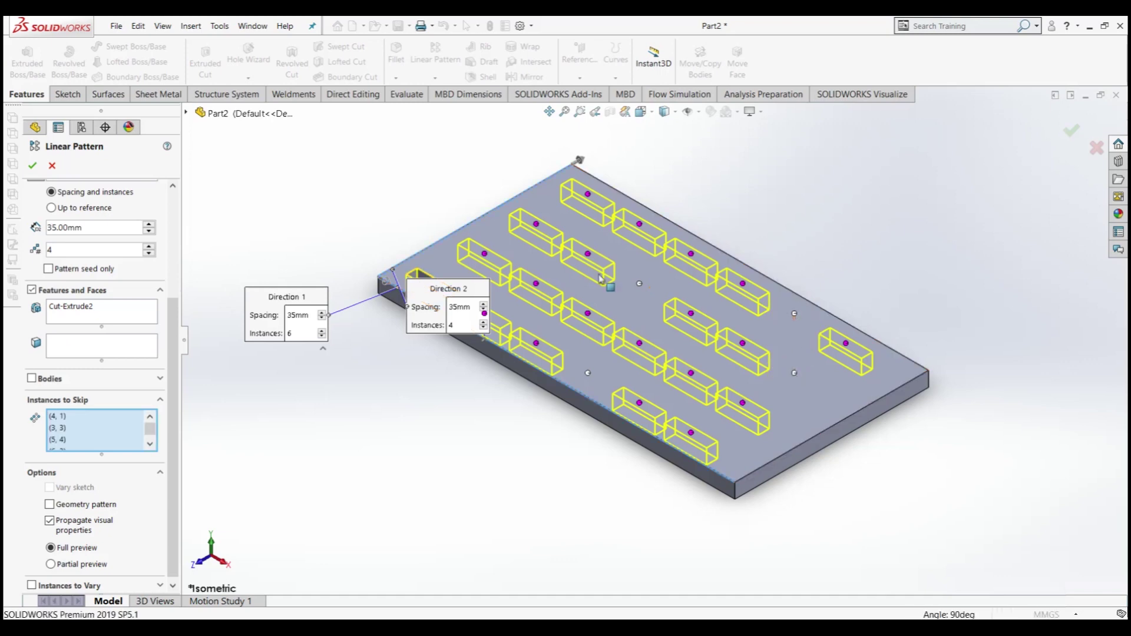
left_click(484, 257)
left_click(794, 374)
left_click(794, 313)
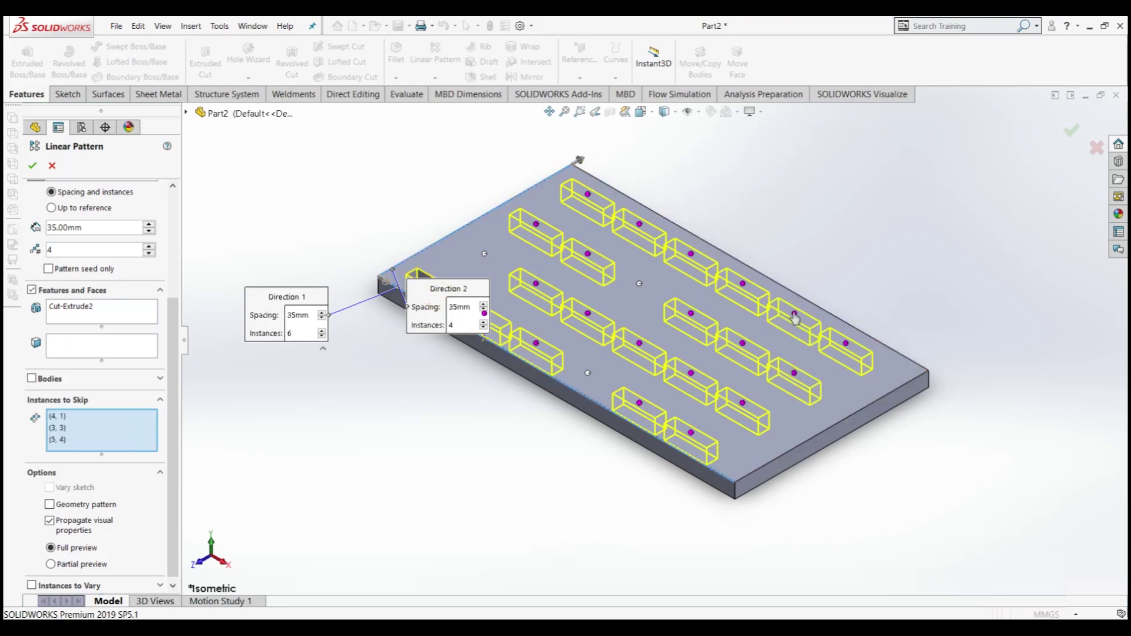
left_click(639, 225)
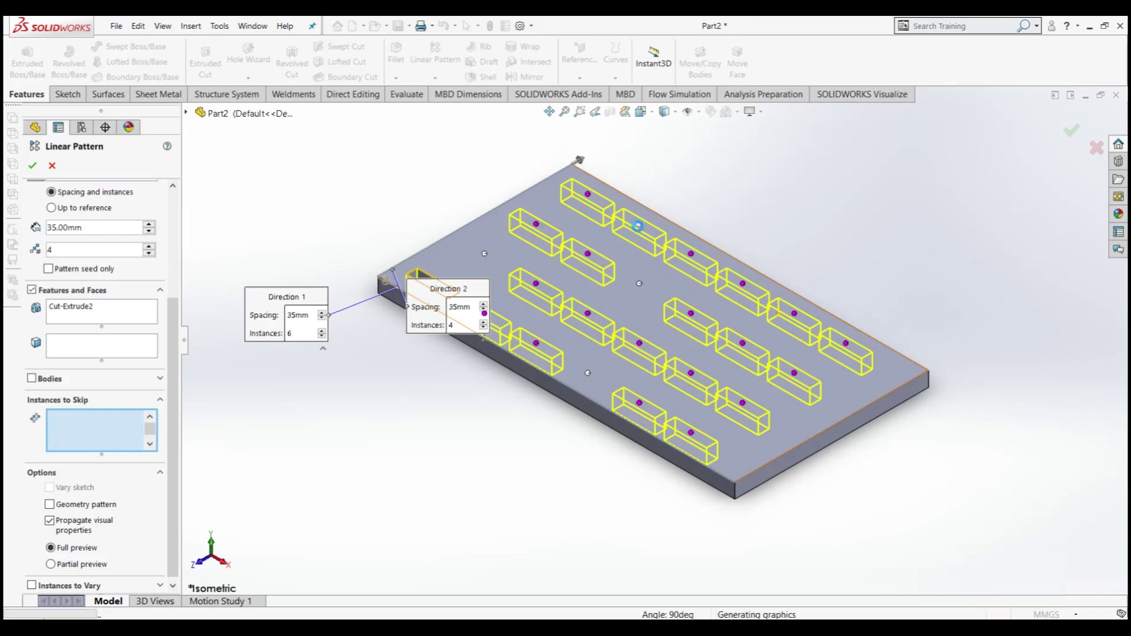
left_click(691, 375)
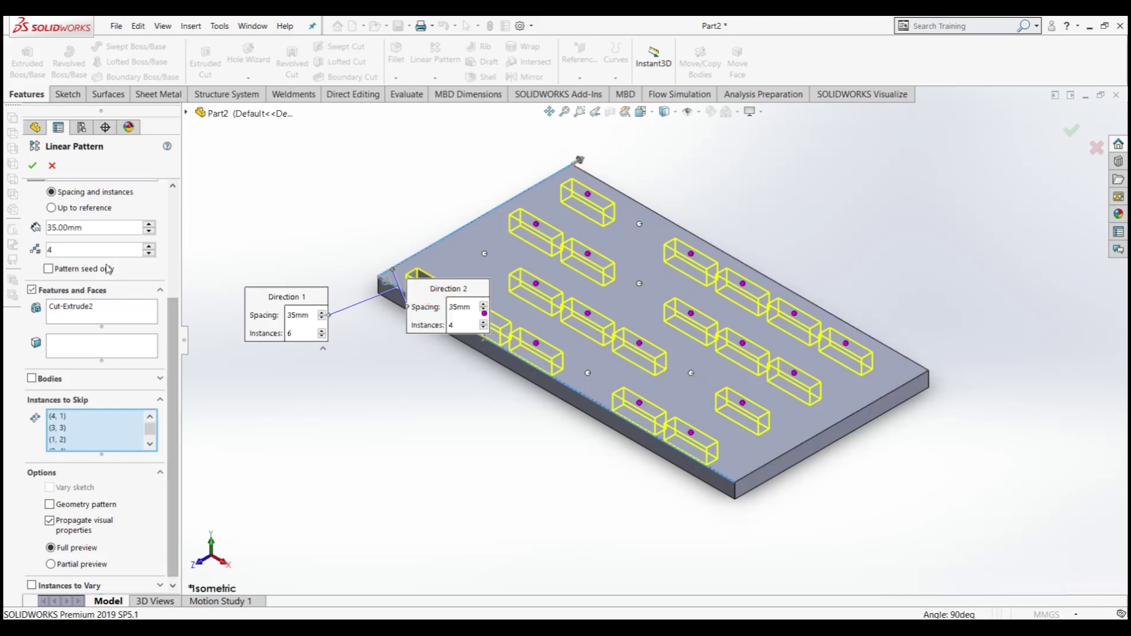
Accept the slot pattern as LPattern3 and select it in the feature tree.
left_click(32, 169)
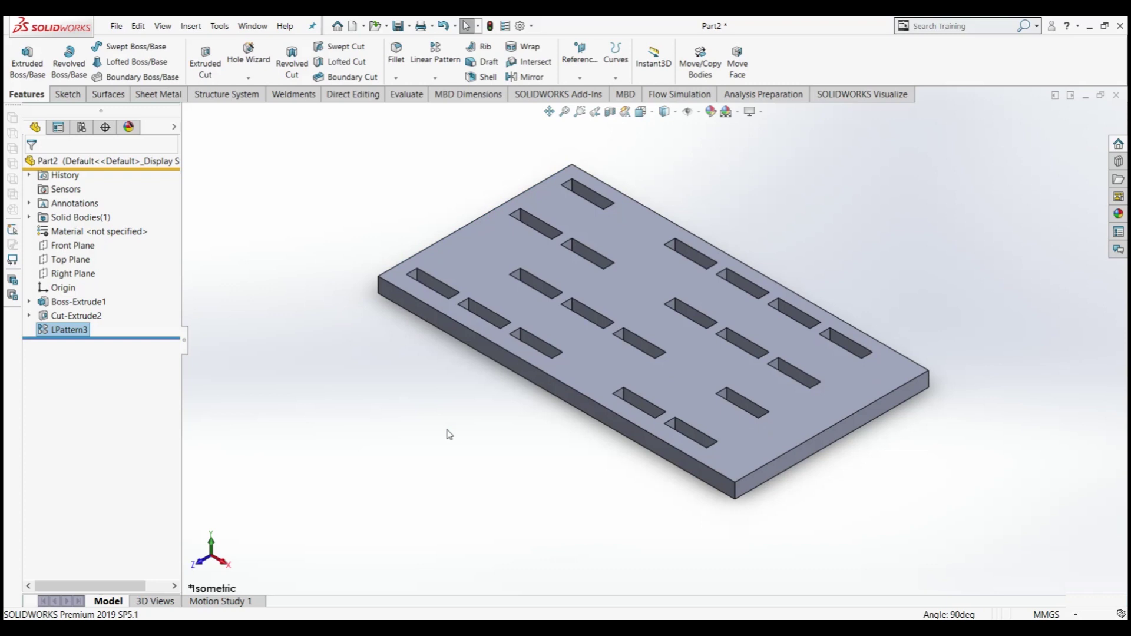
left_click(62, 330)
Edit LPattern3 and enable Instances to Vary so individual slots can be changed.
left_click(70, 291)
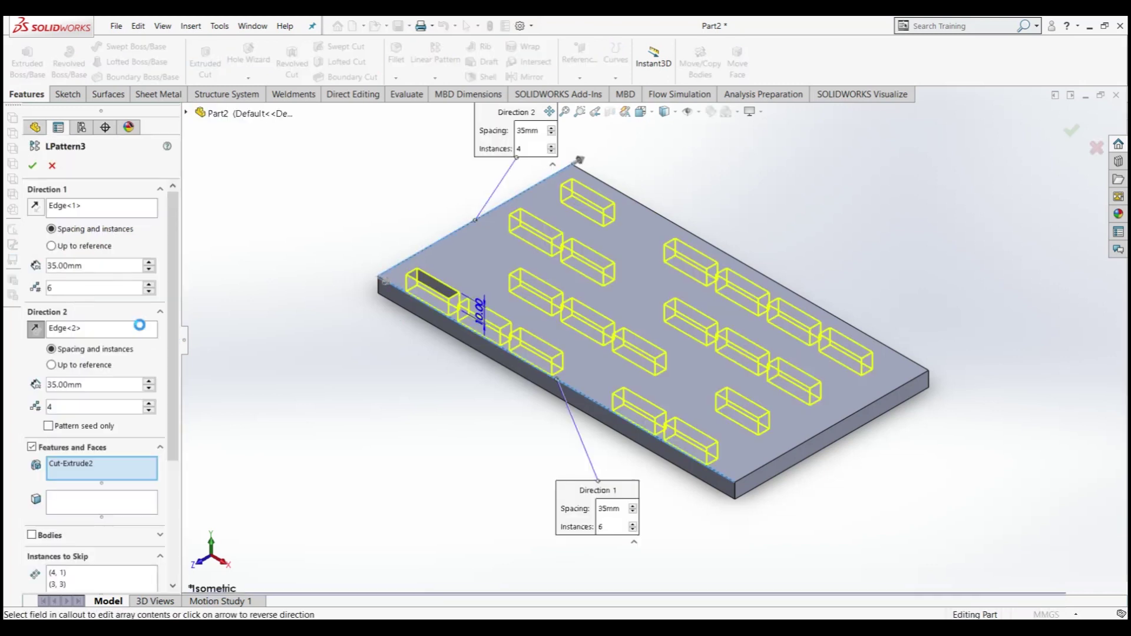
left_click_drag(170, 345, 166, 483)
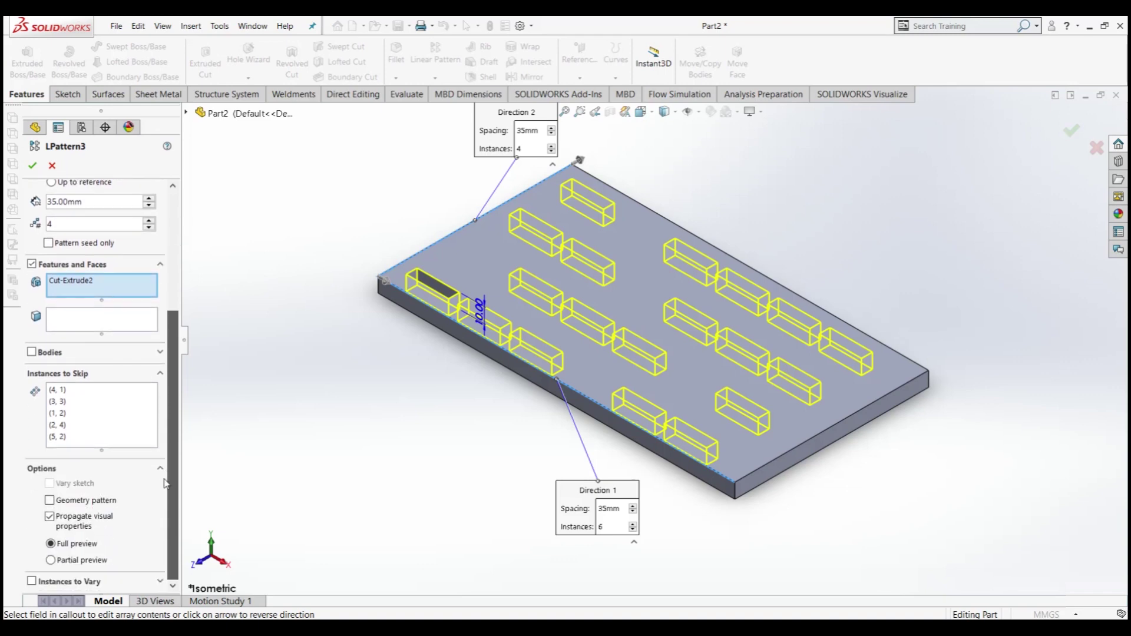
left_click(31, 582)
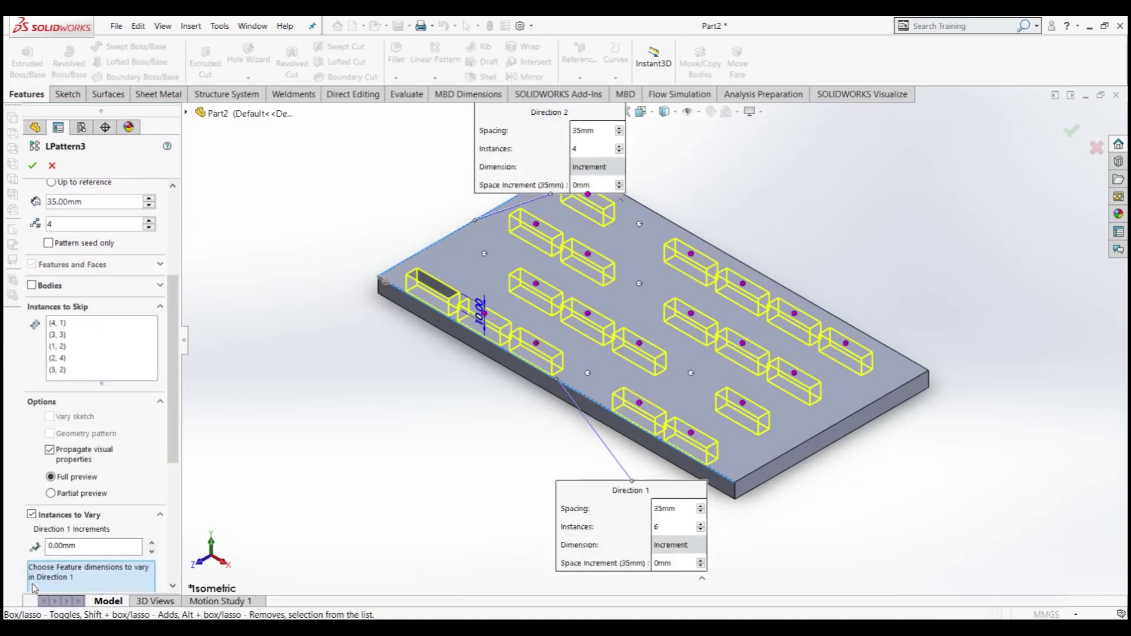
left_click_drag(173, 422, 174, 493)
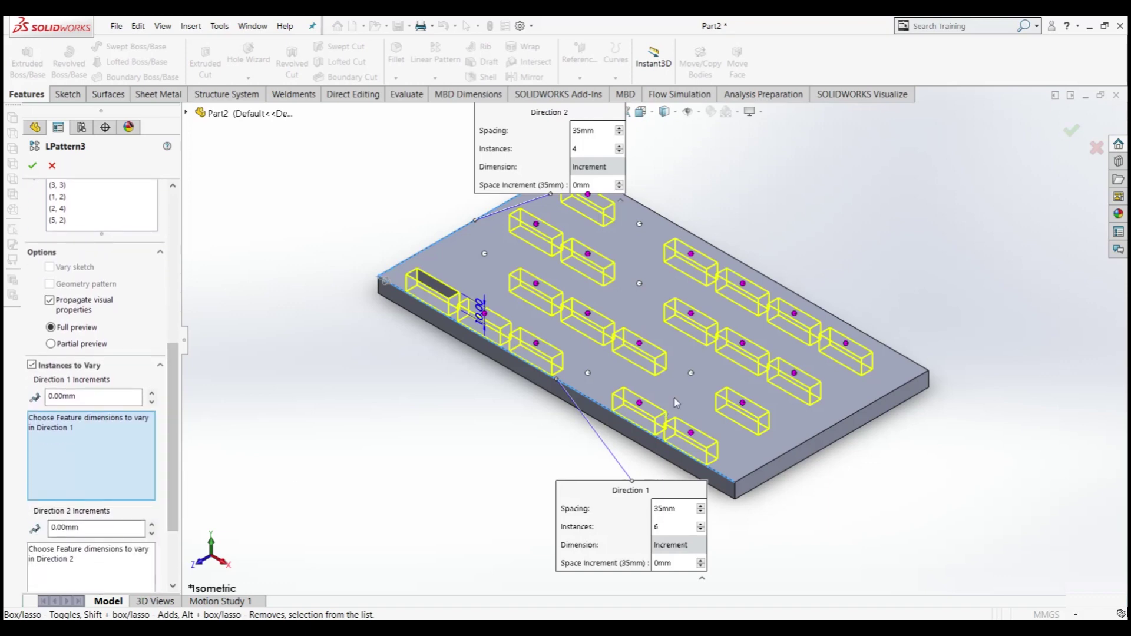
right_click(640, 344)
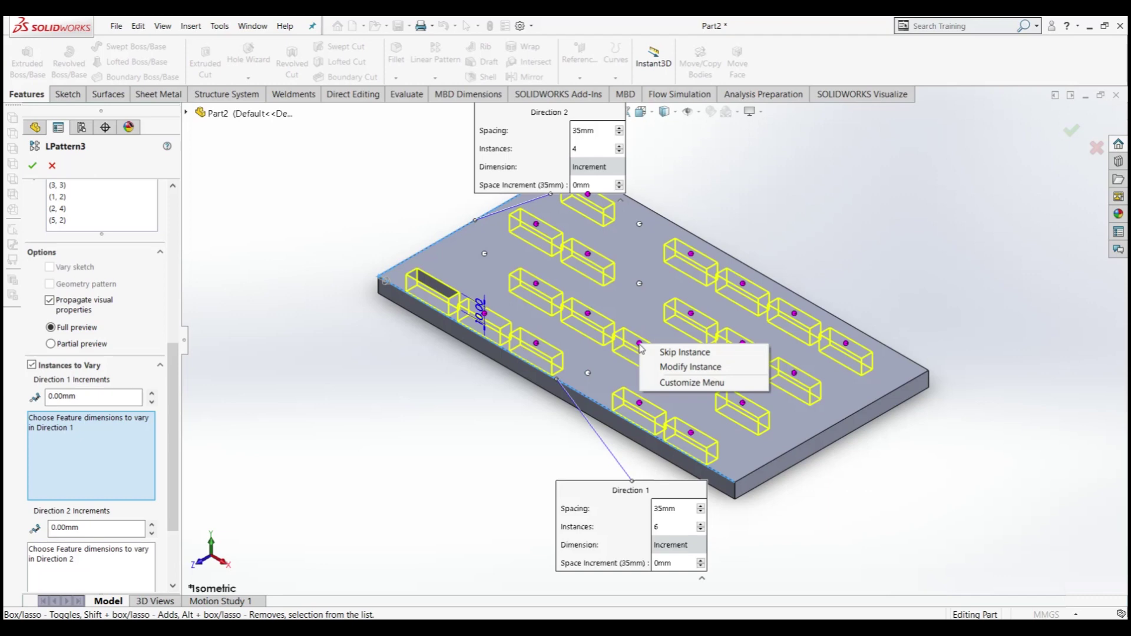
Override slot instance (4, 2) to a direction-1 spacing of 120 mm.
left_click(681, 373)
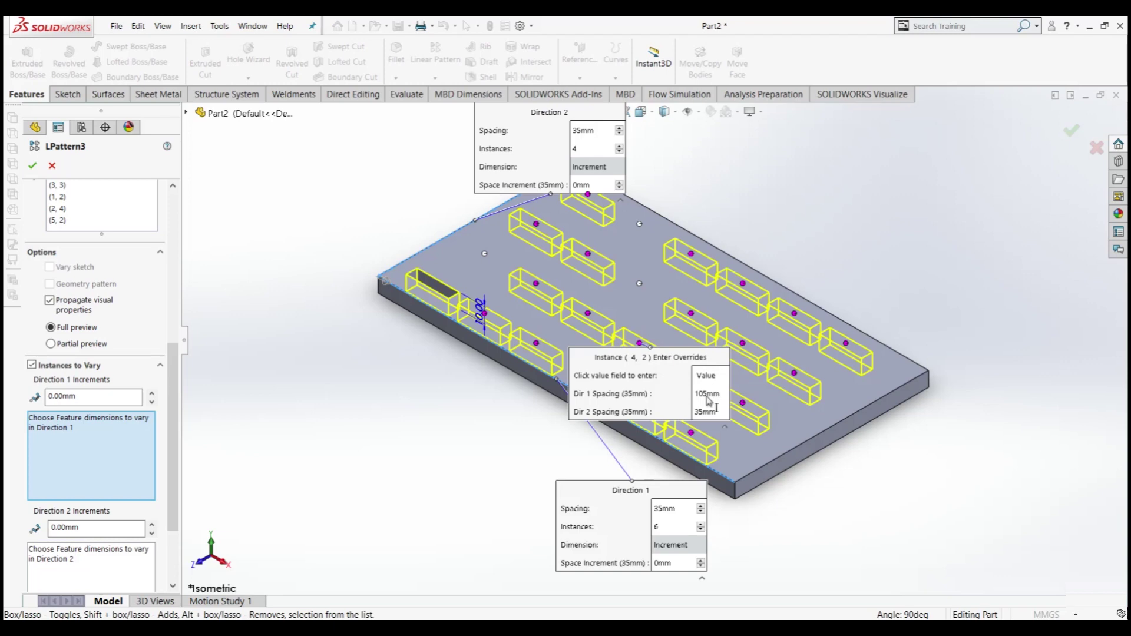
left_click(707, 394)
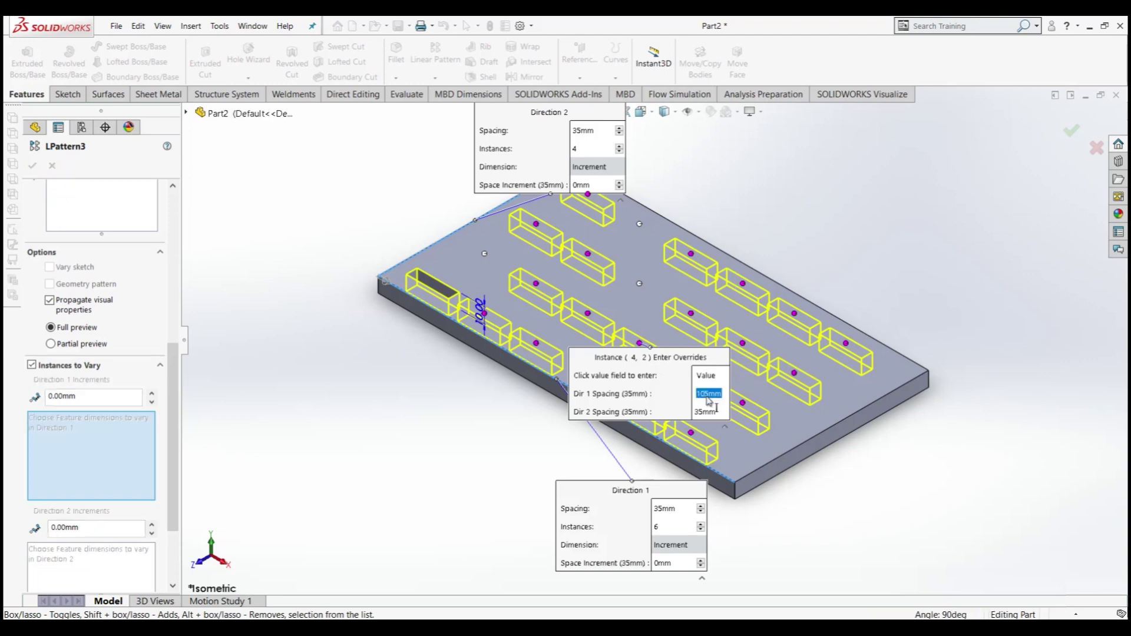
type("120")
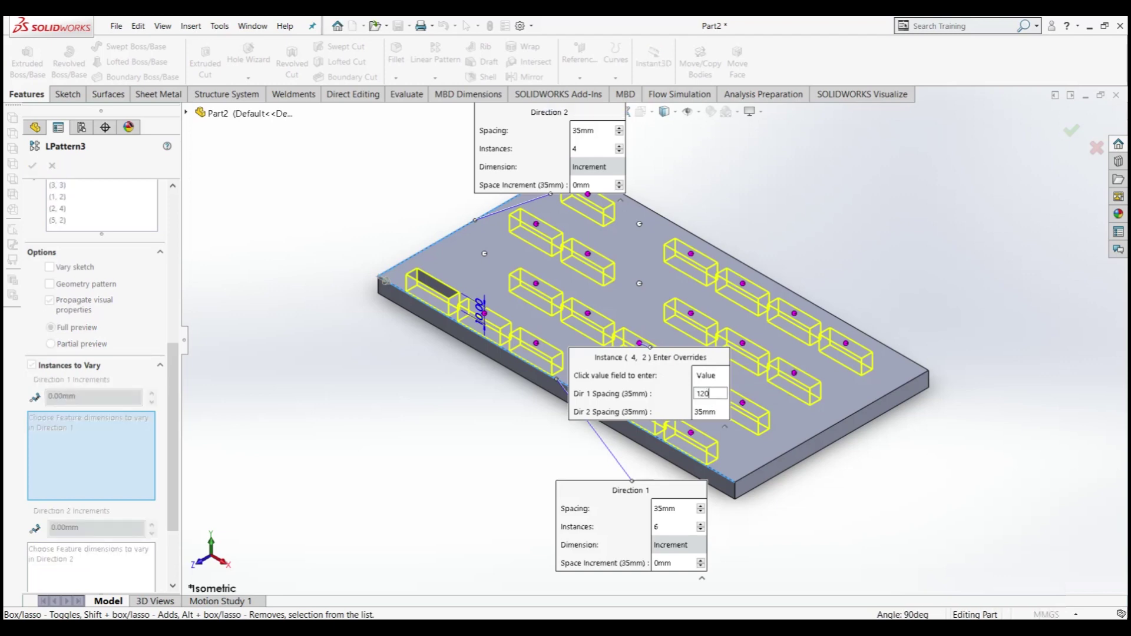
key("Return")
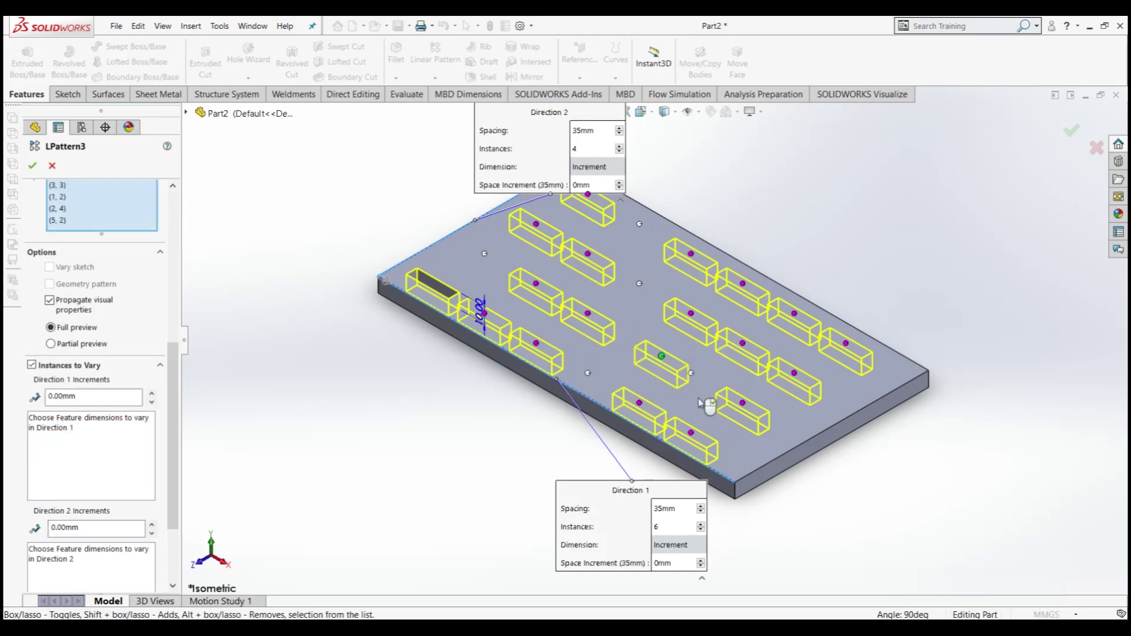
Set instance (4, 2) direction-2 spacing to 40 mm, revise it to 45 mm, and accept.
right_click(662, 357)
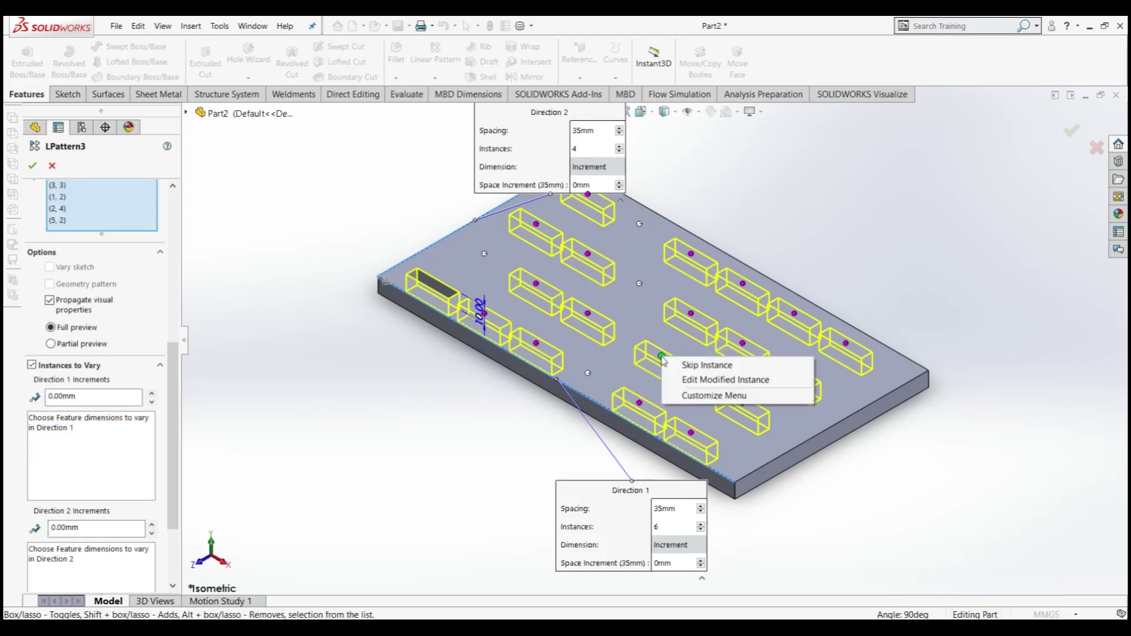
left_click(686, 380)
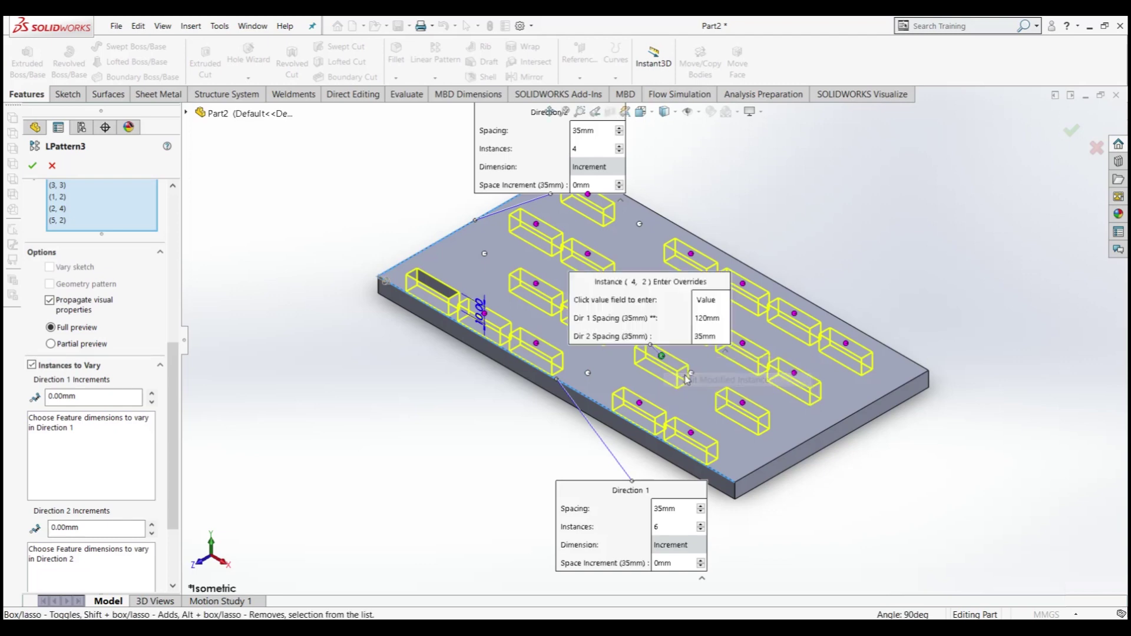
left_click(702, 337)
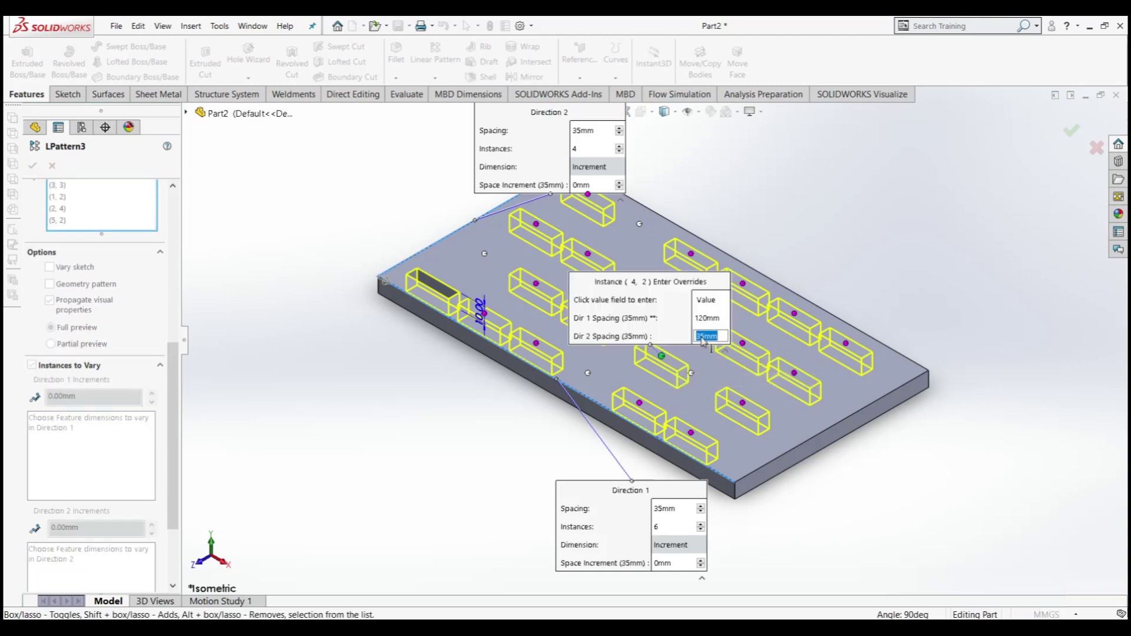
type("4")
key("Return")
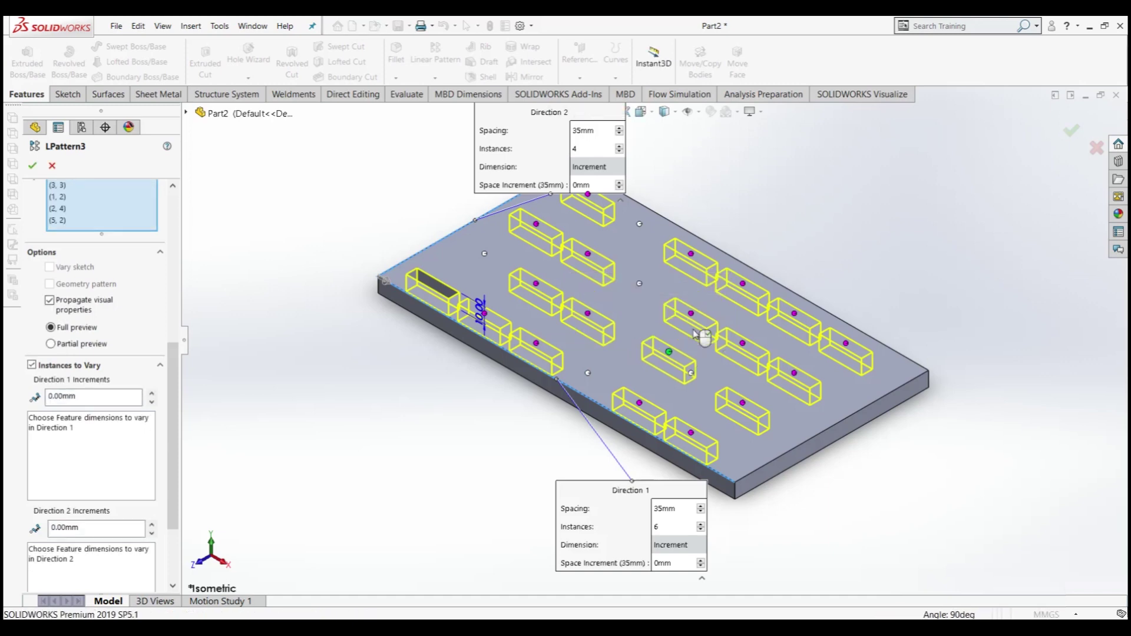
right_click(669, 352)
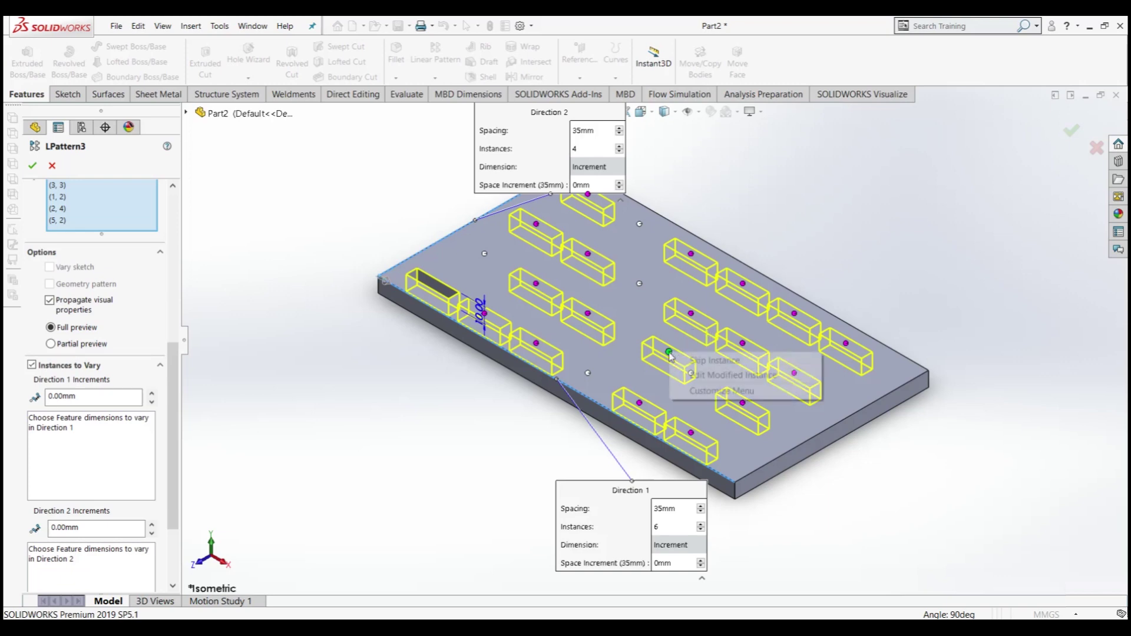
left_click(686, 378)
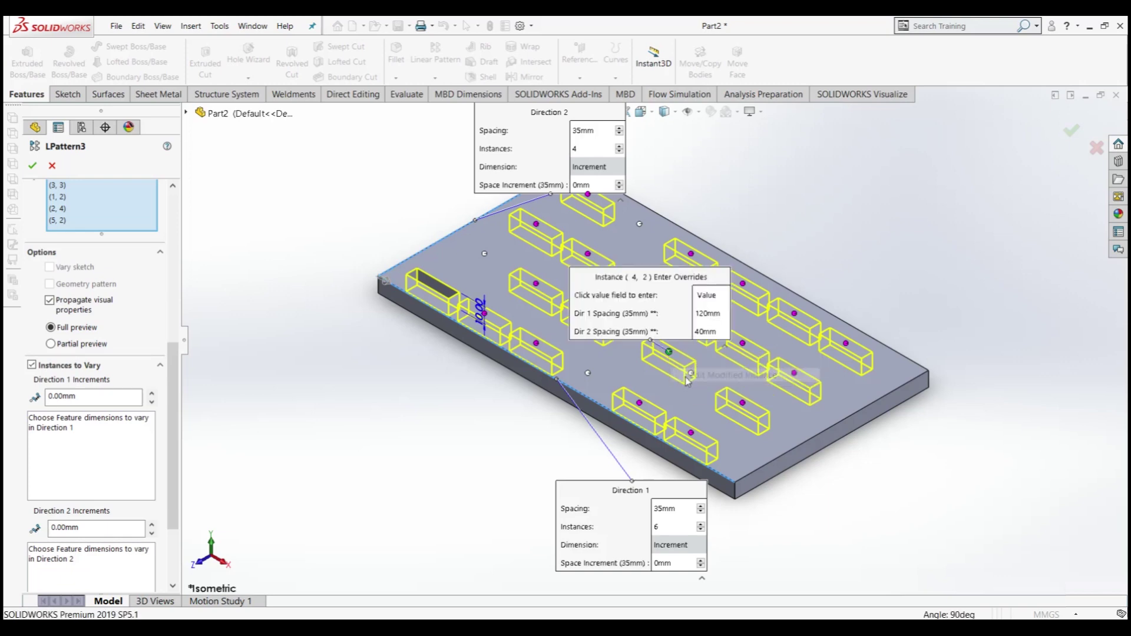
left_click(704, 333)
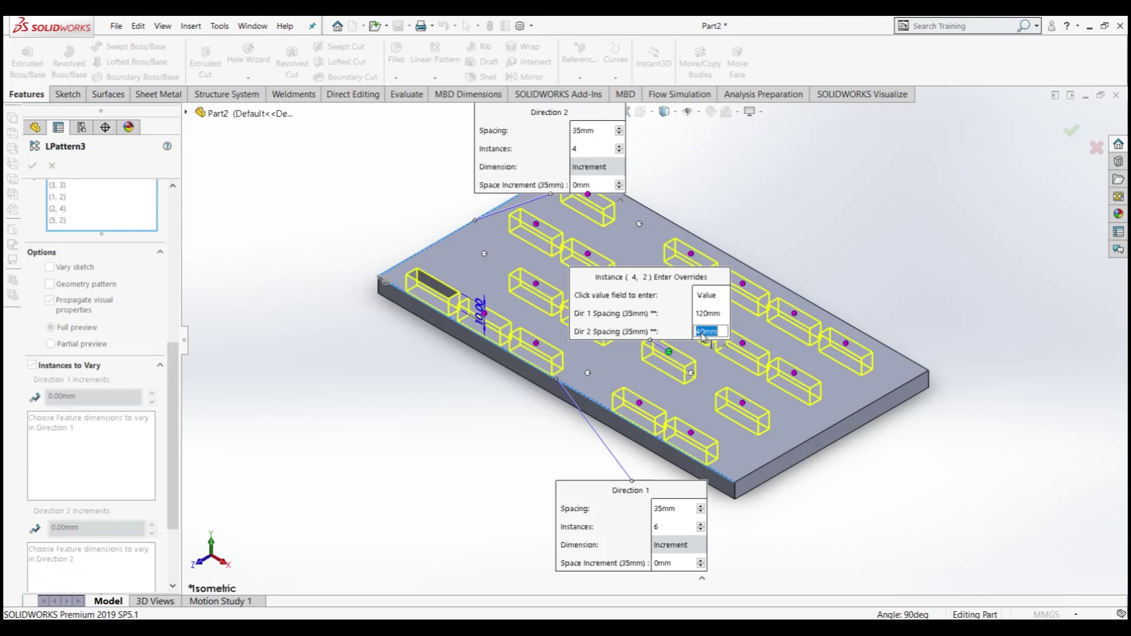
type("45")
key("Return")
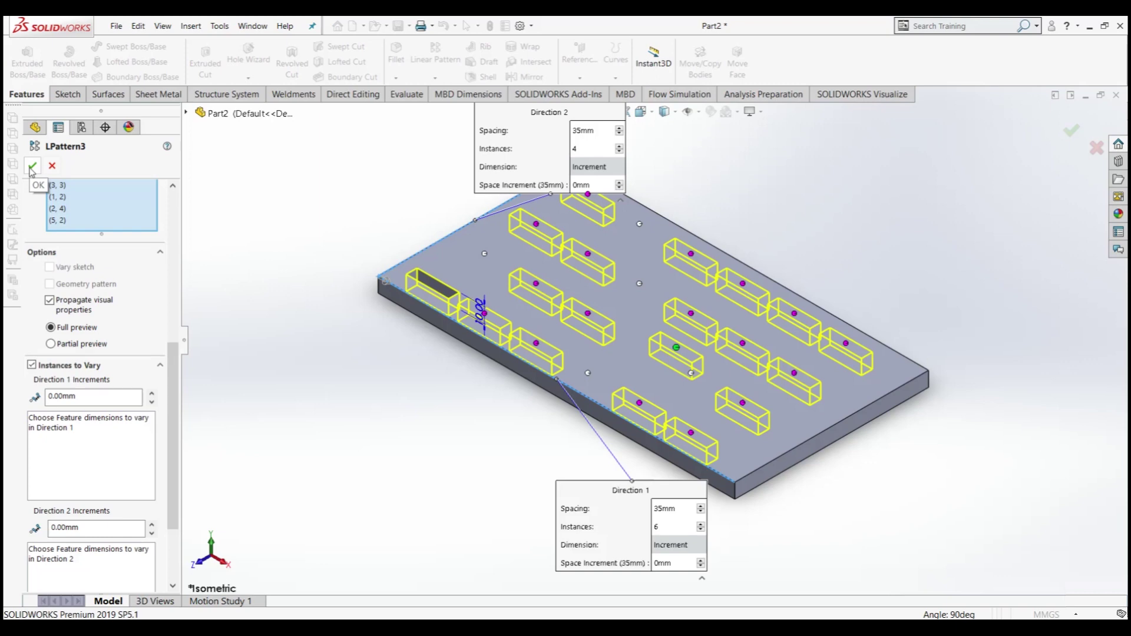
left_click(32, 168)
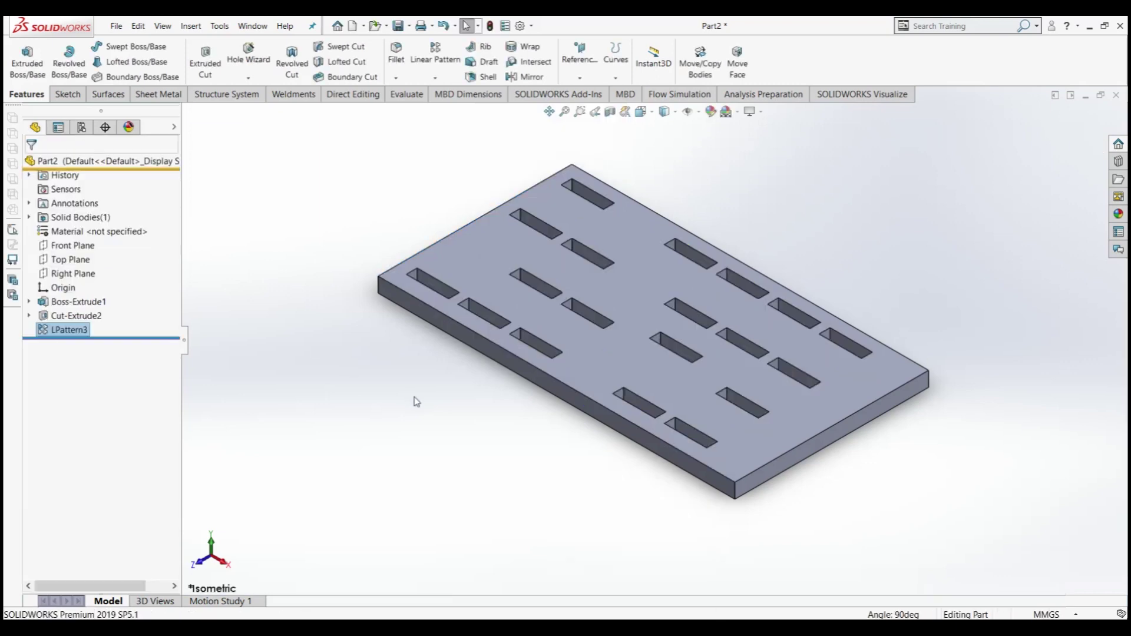
Select LPattern3 in the FeatureManager tree and reopen it with Edit Feature.
left_click(48, 331)
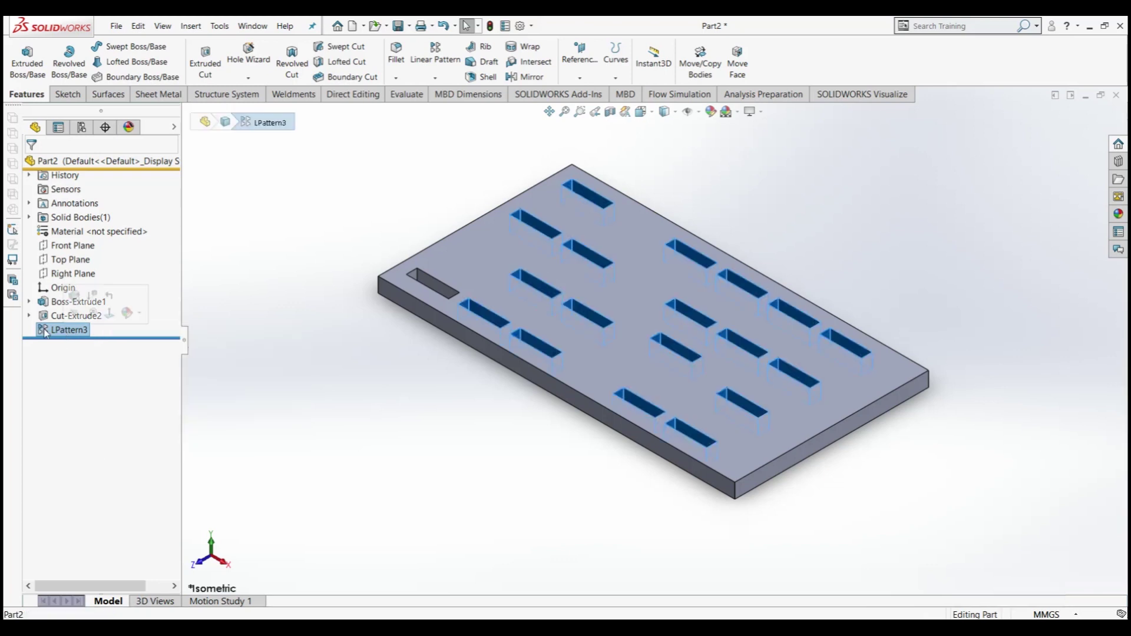
left_click(53, 298)
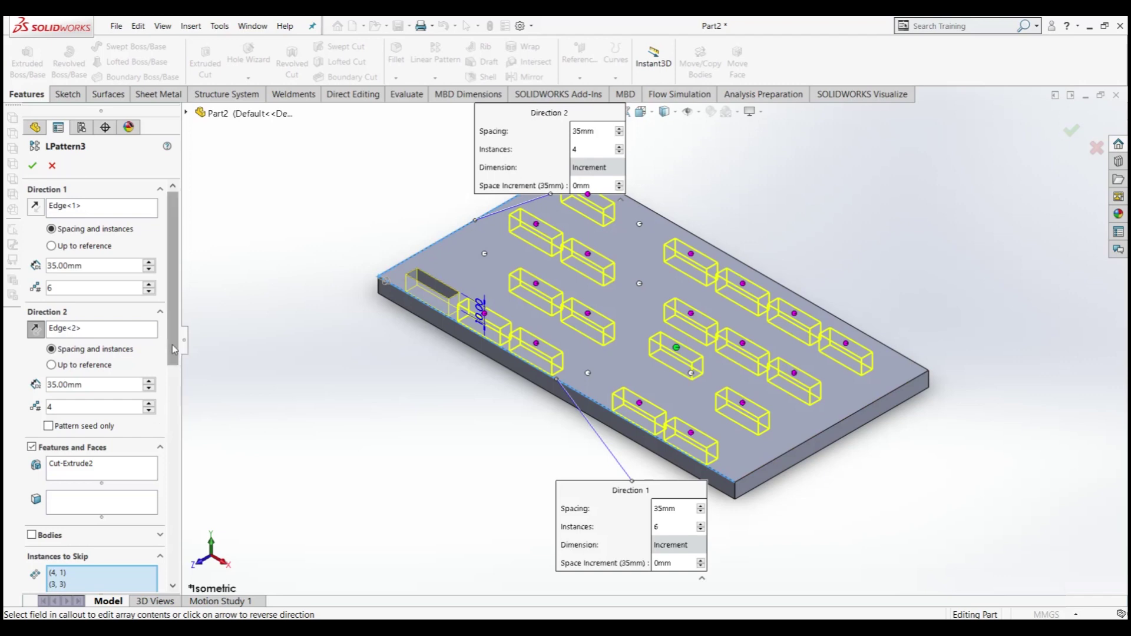
left_click_drag(170, 345, 152, 506)
Add slot instance (3, 1) to the modified instances with 80 mm direction-1 spacing.
scroll(152, 513, "down", 2)
scroll(153, 542, "down", 2)
scroll(155, 566, "down", 1)
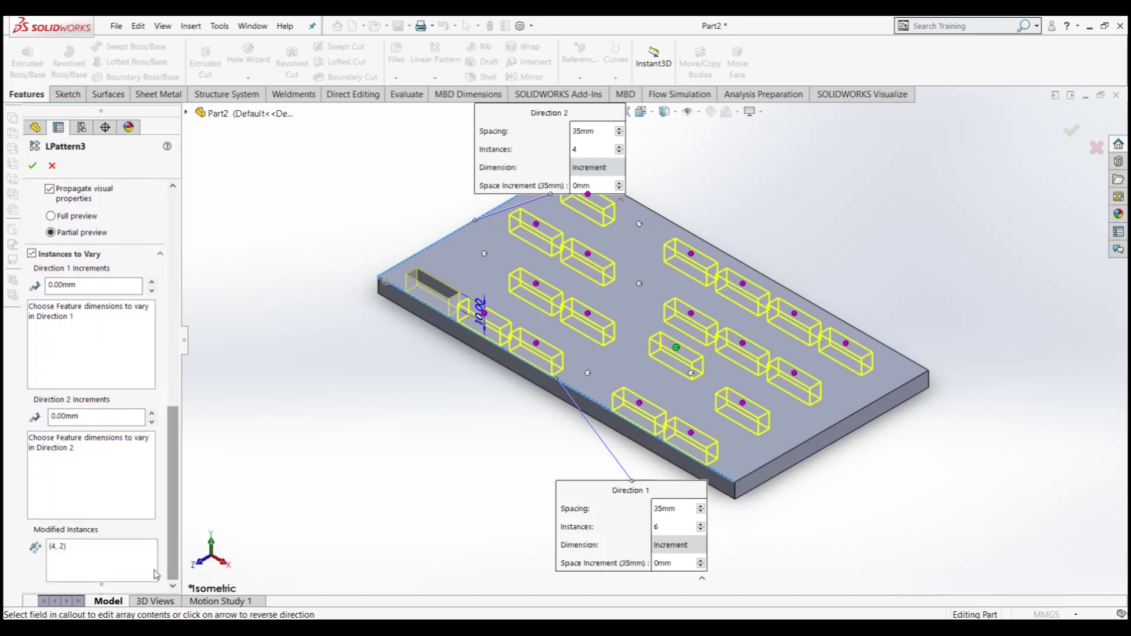
left_click(155, 571)
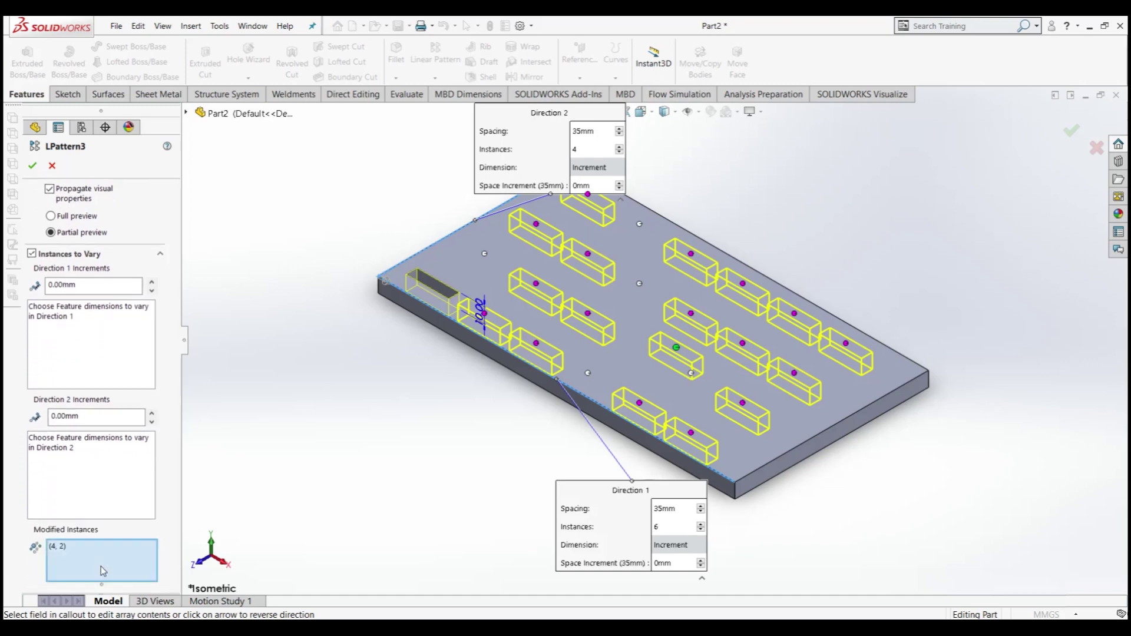
right_click(537, 346)
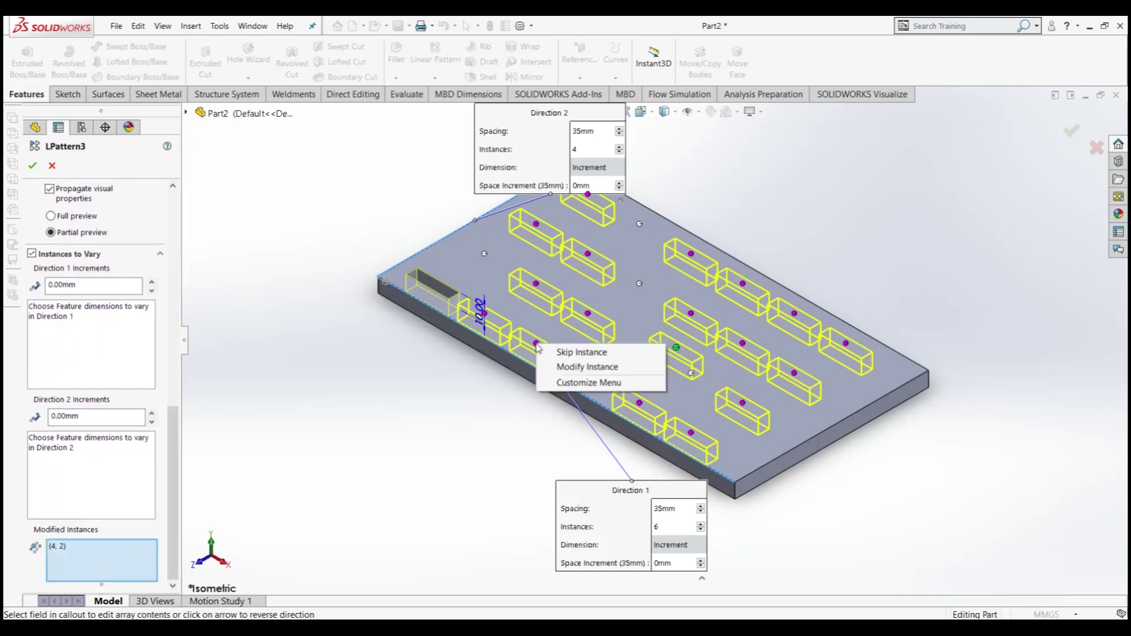
left_click(568, 368)
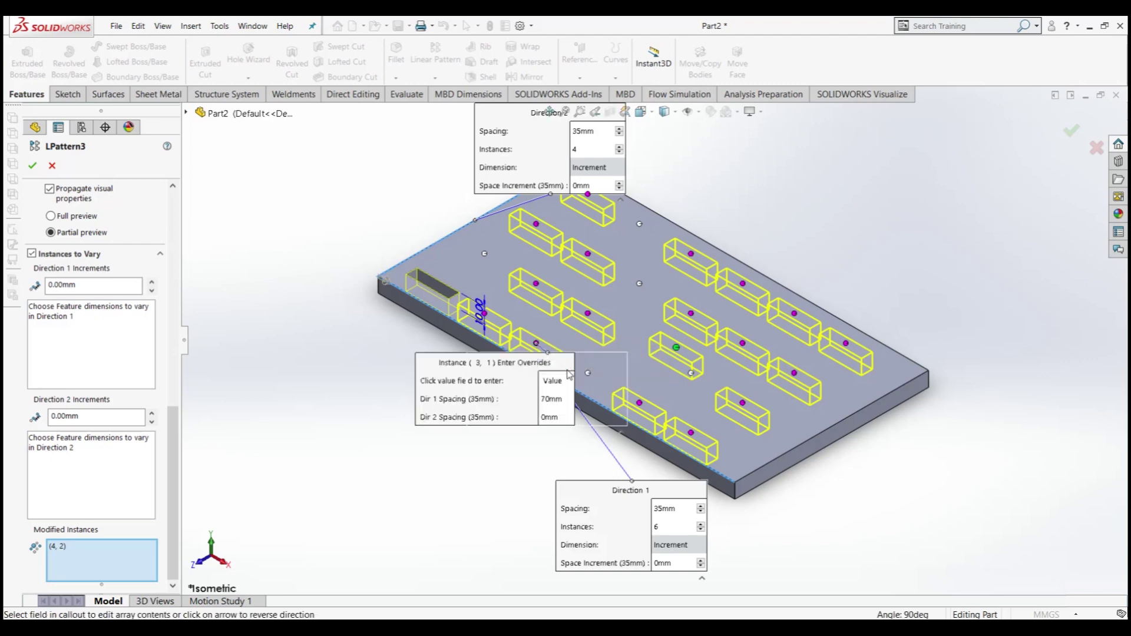
left_click(552, 398)
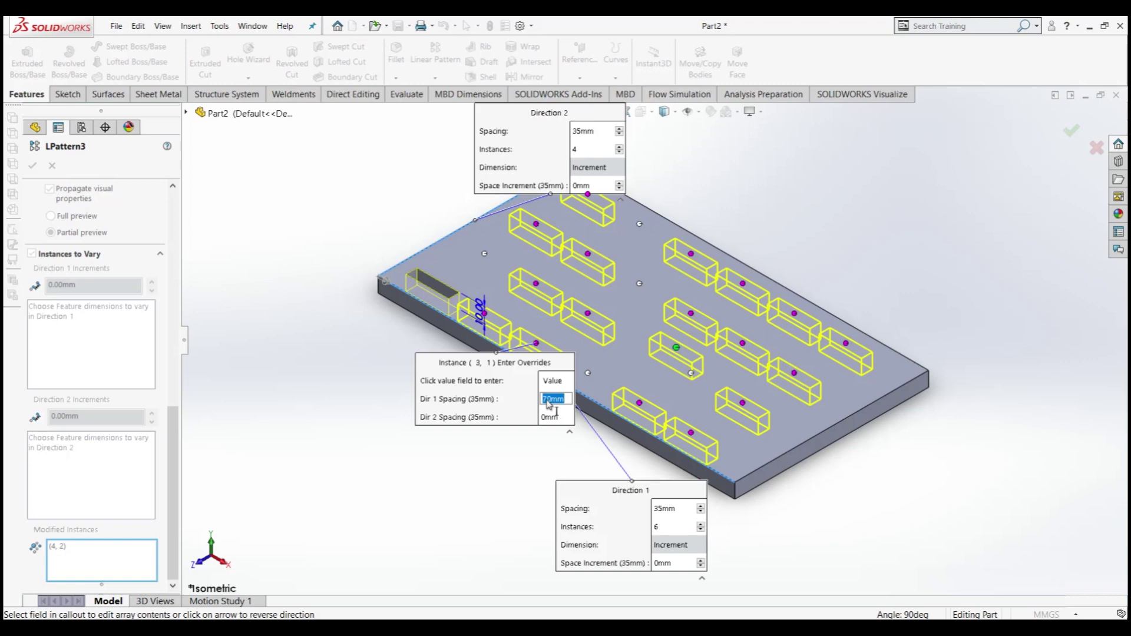
type("80")
left_click(476, 493)
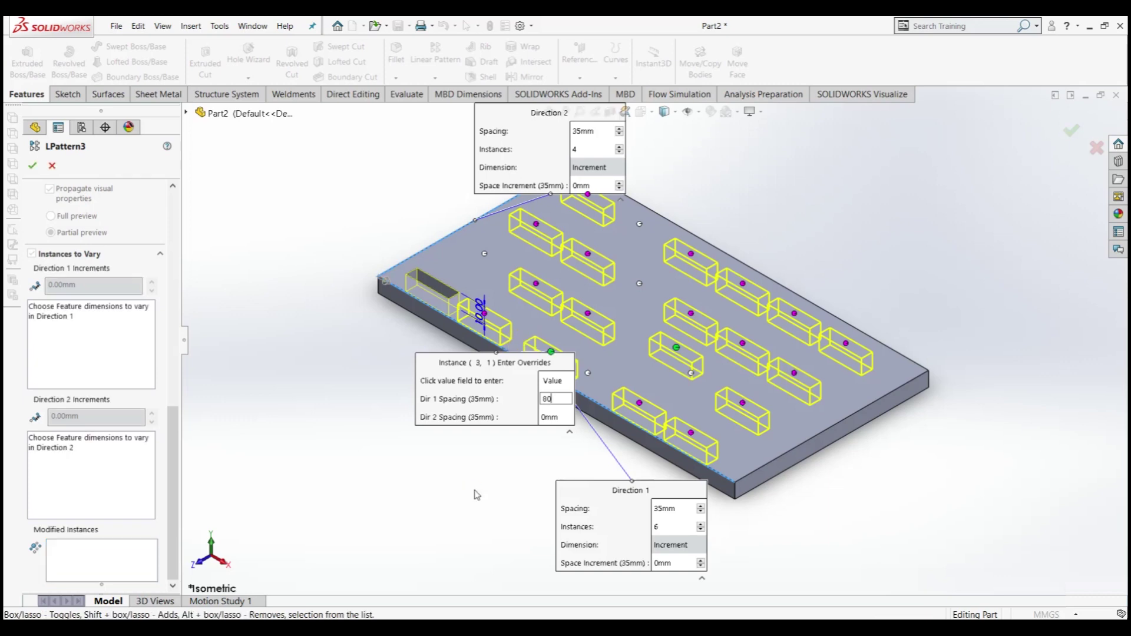
Override the direction-2 spacing of instance (3, 1) and accept the pattern.
right_click(550, 353)
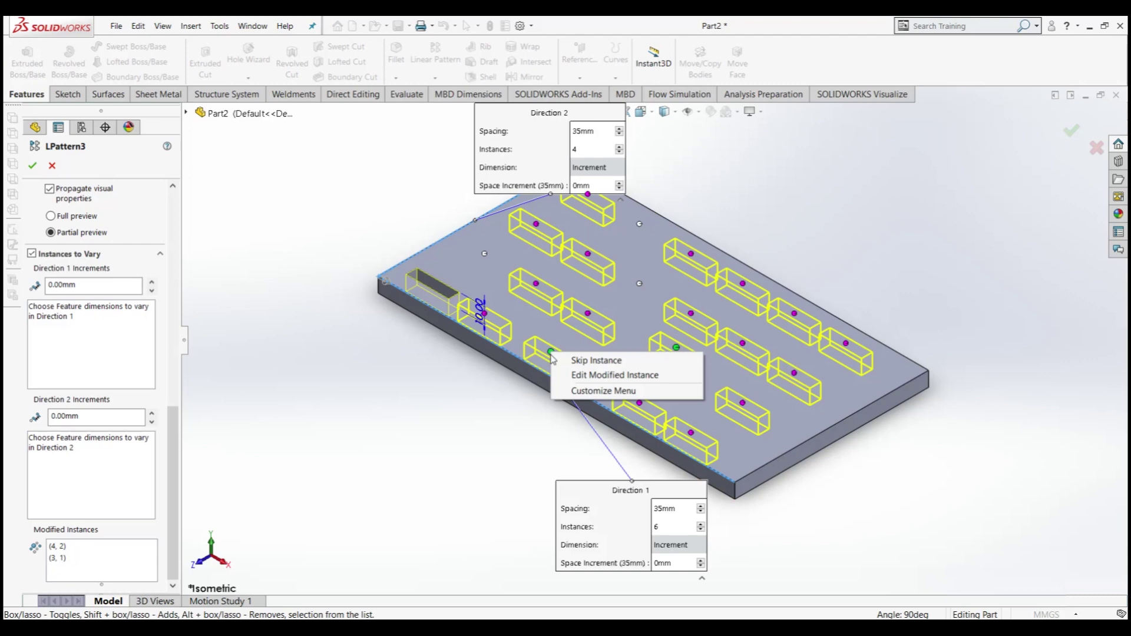
left_click(581, 375)
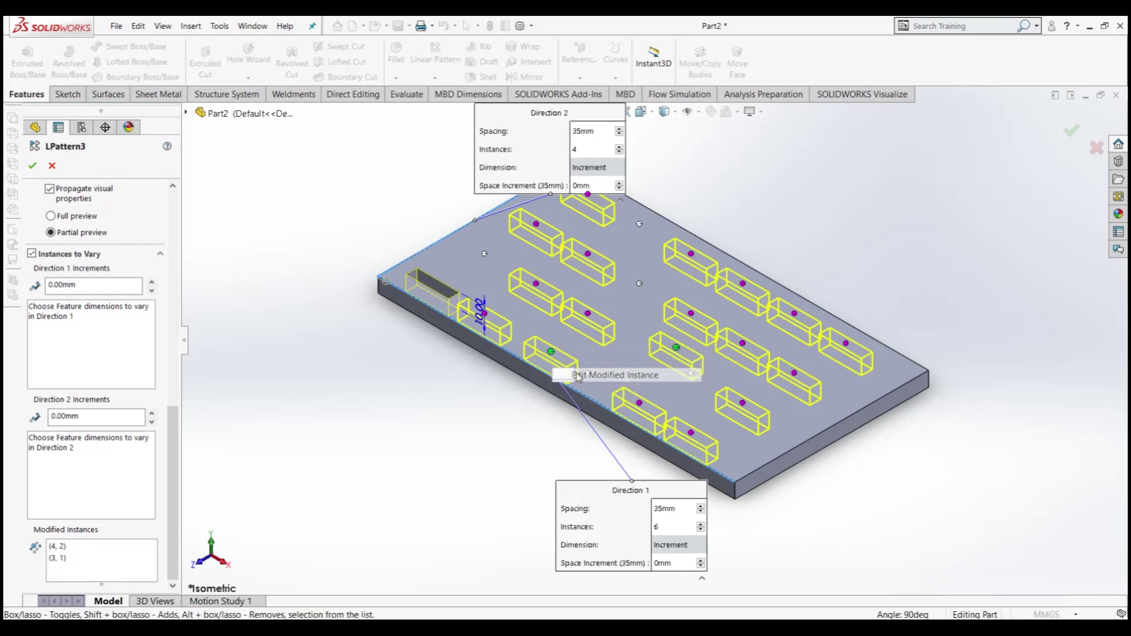
left_click(548, 426)
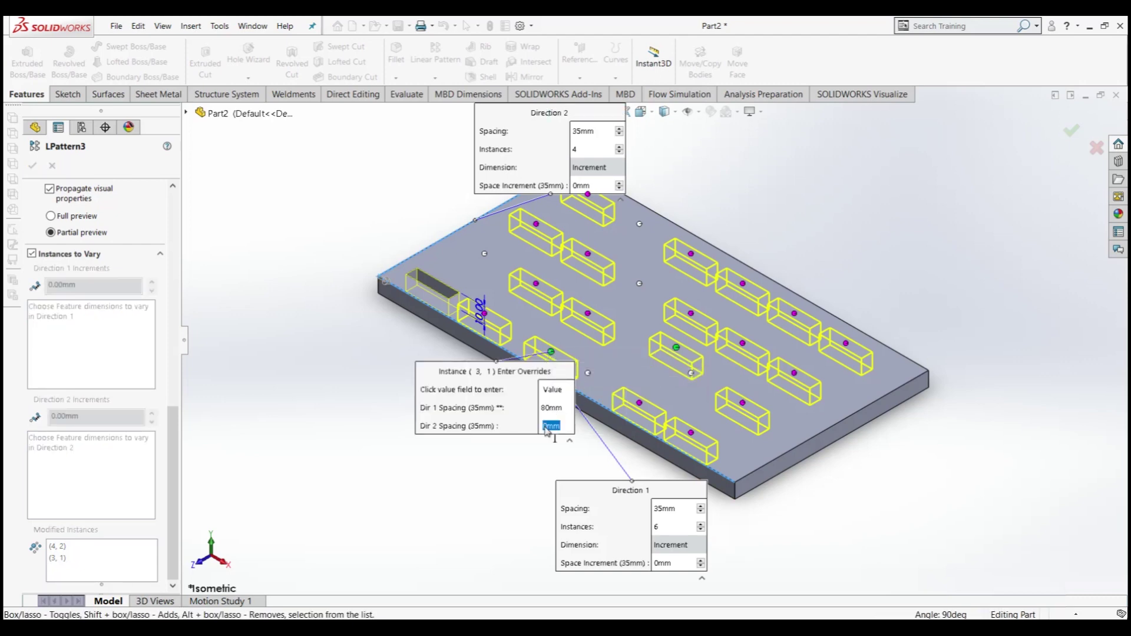
type("10")
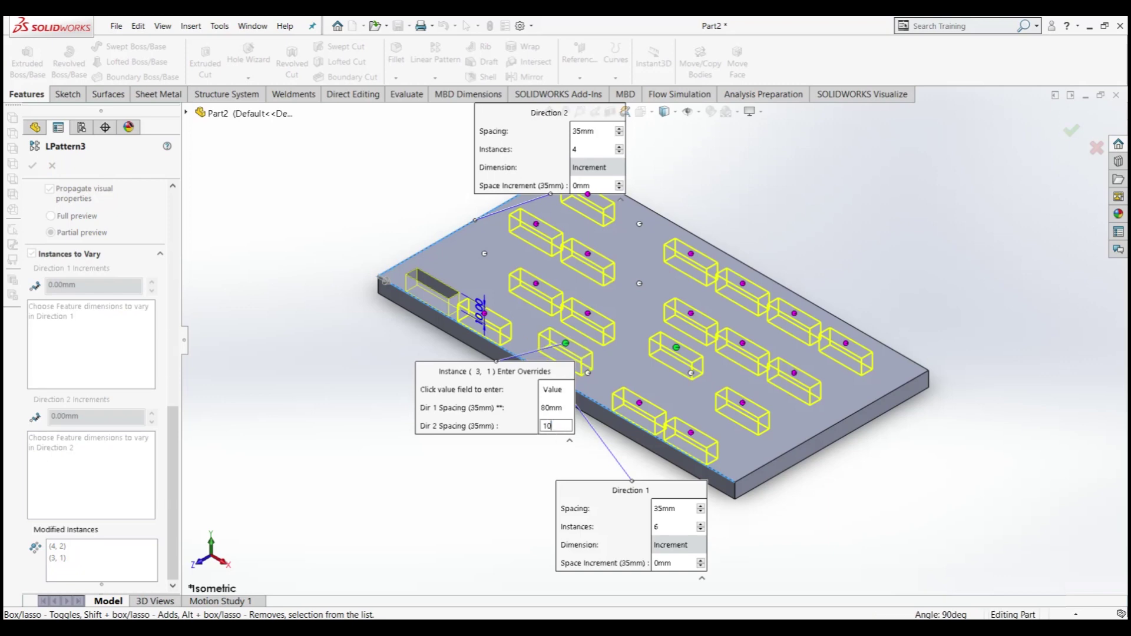
key("Return")
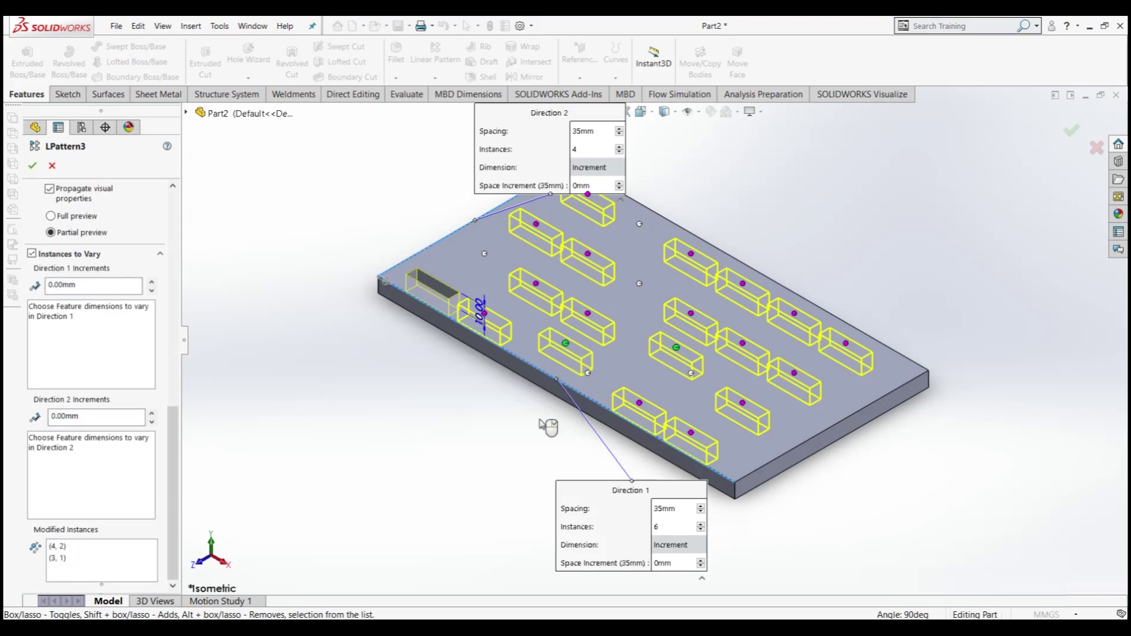
left_click(32, 166)
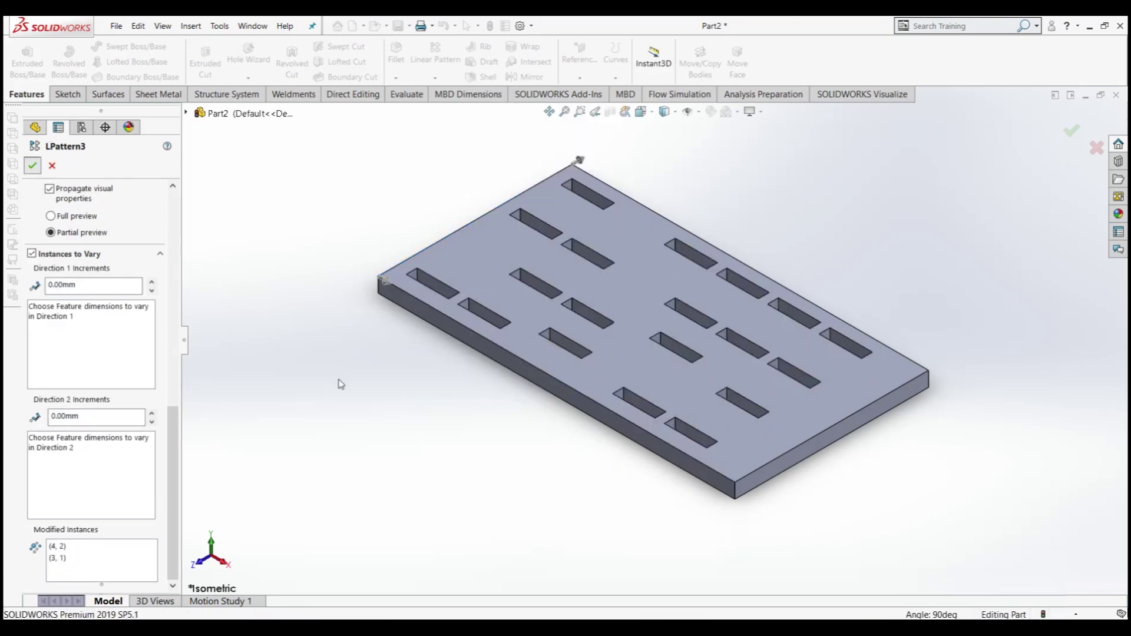